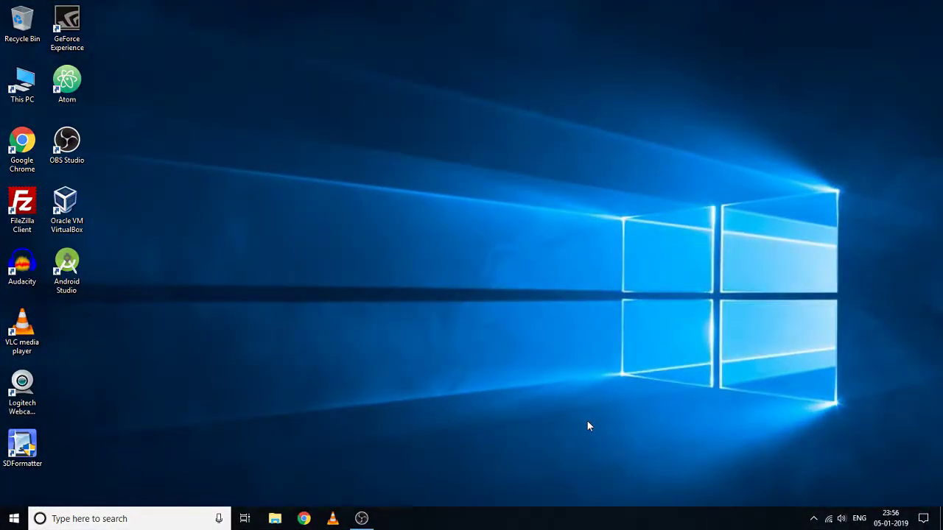
Launch Android Studio, narrow the project tree, and expand the app module's manifests and java folders
double_click(66, 267)
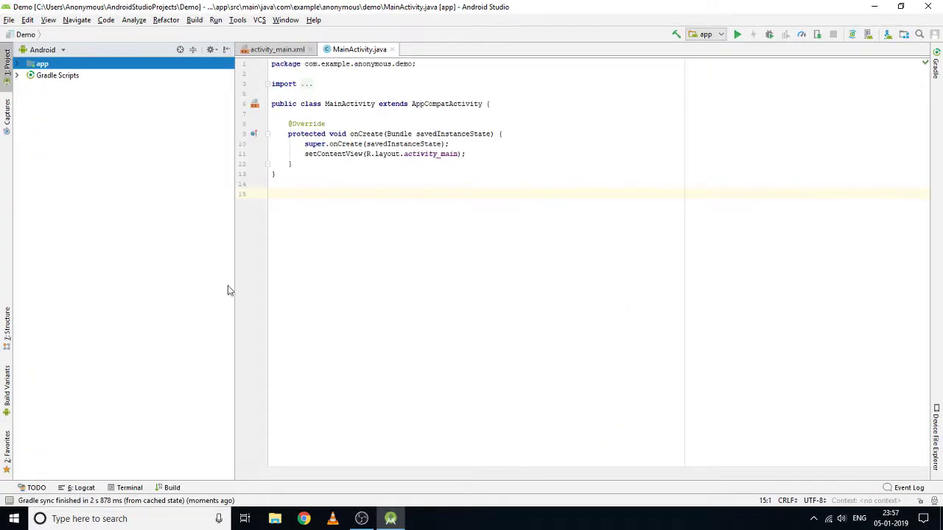
drag(236, 283, 152, 283)
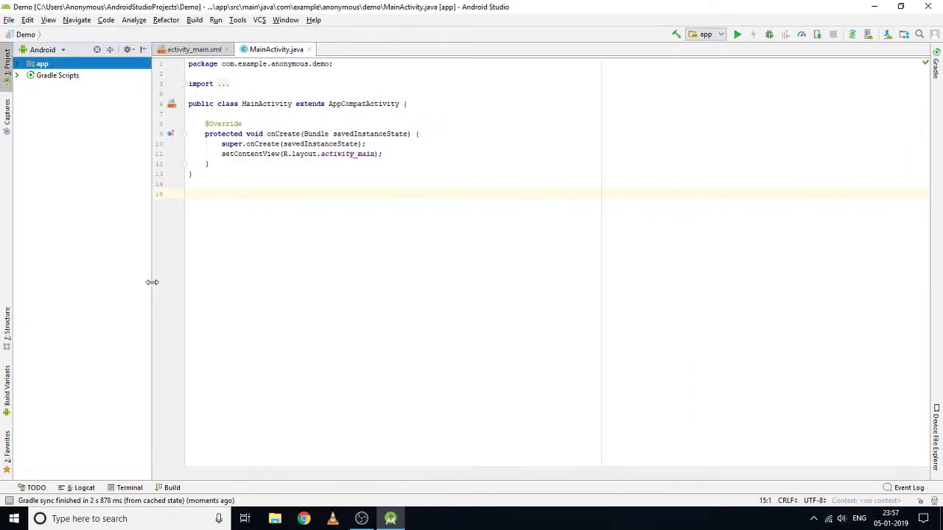
click(17, 64)
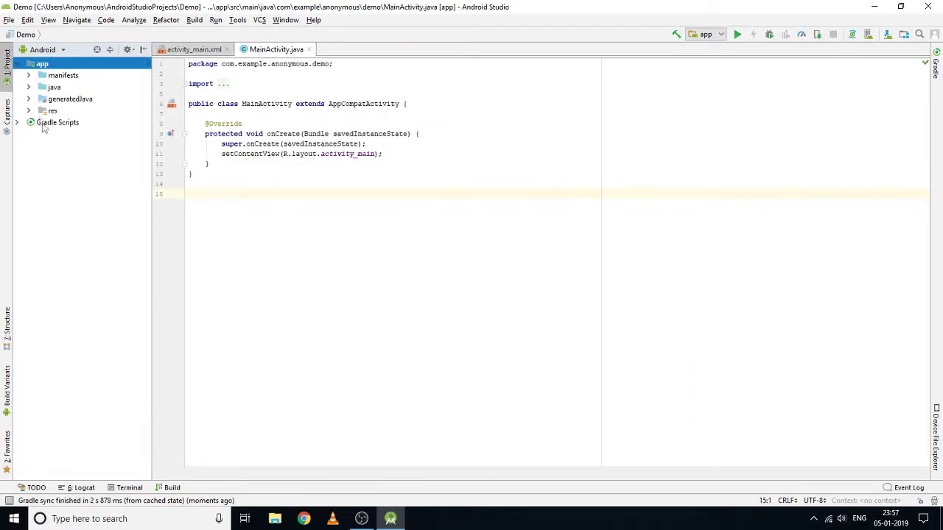
click(29, 75)
click(30, 99)
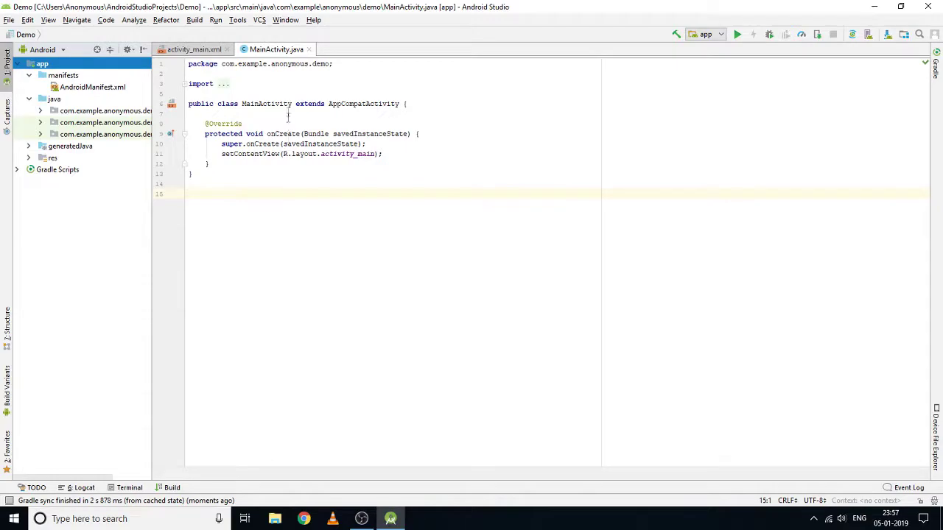
Display the activity_main.xml layout and run the app on the Nexus 5X API 28 x86 virtual device
click(206, 50)
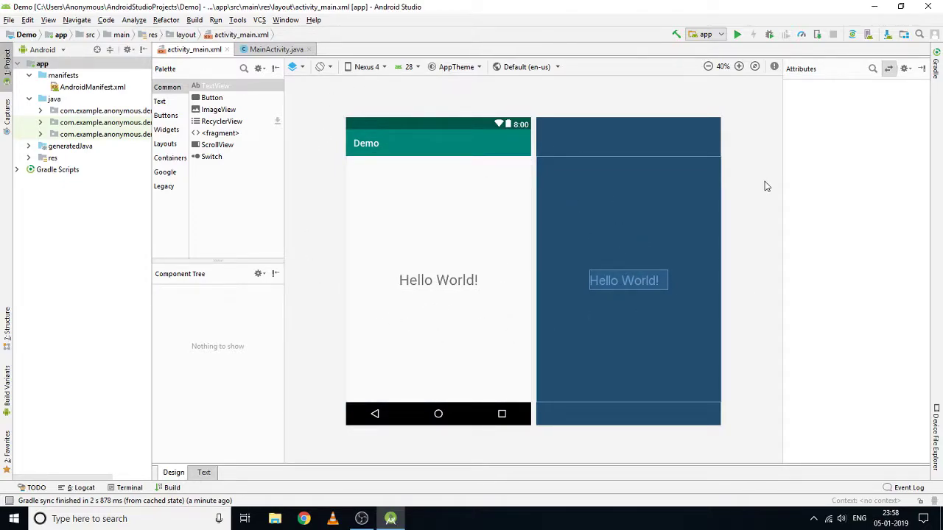
click(738, 36)
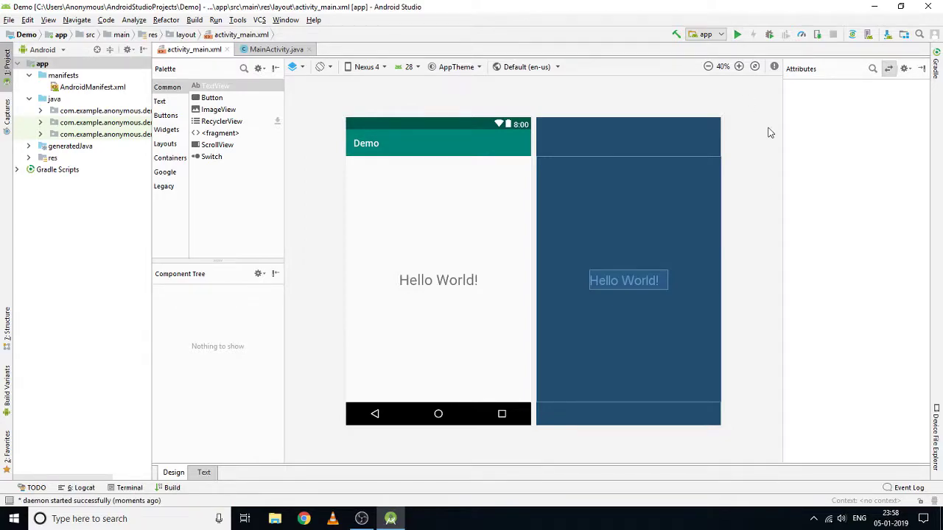
click(738, 35)
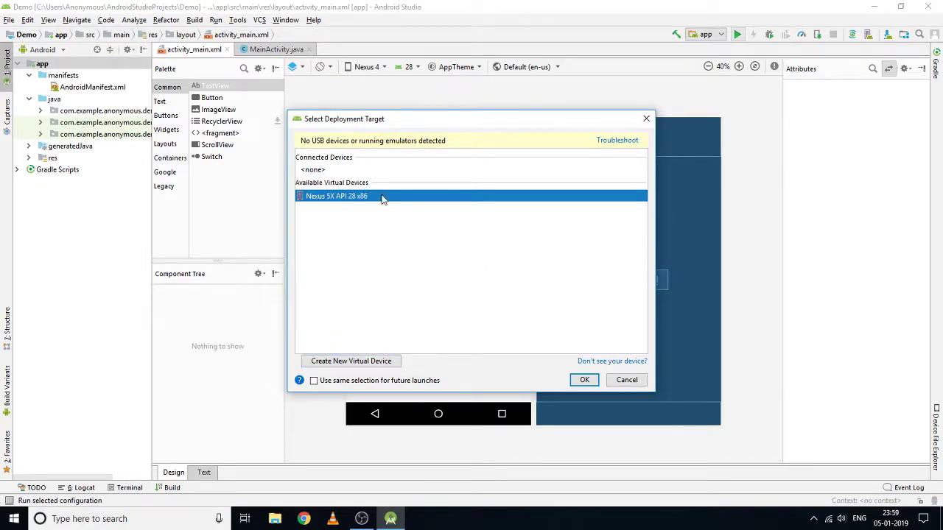
click(584, 380)
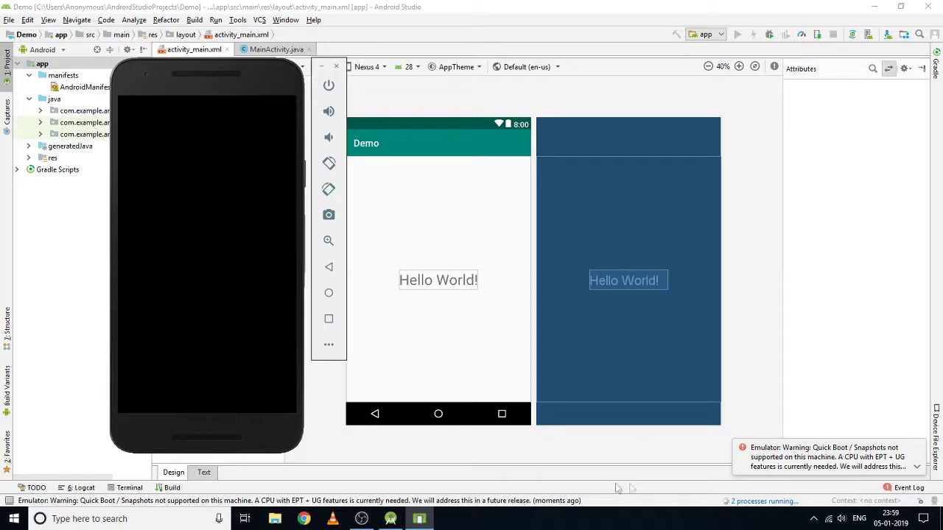
Examine the Demo app running in the emulator, repositioning the emulator window, and put the emulator out of view
click(432, 518)
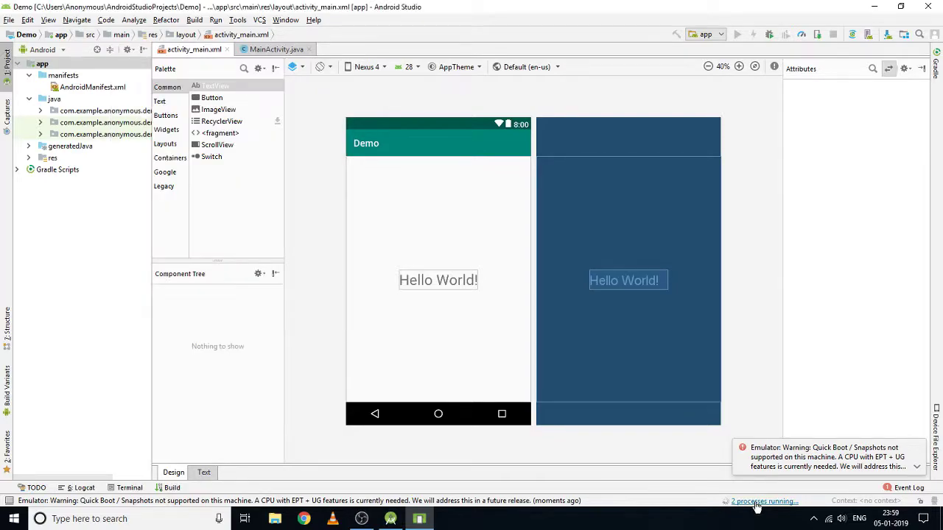
click(432, 518)
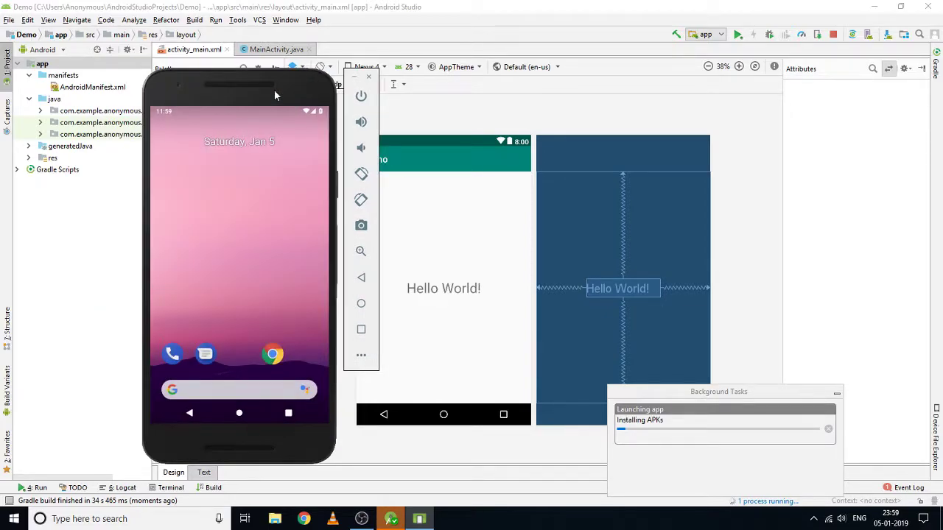
mouse_move(274, 90)
mouse_down()
mouse_move(263, 86)
mouse_move(294, 88)
mouse_move(271, 88)
mouse_up()
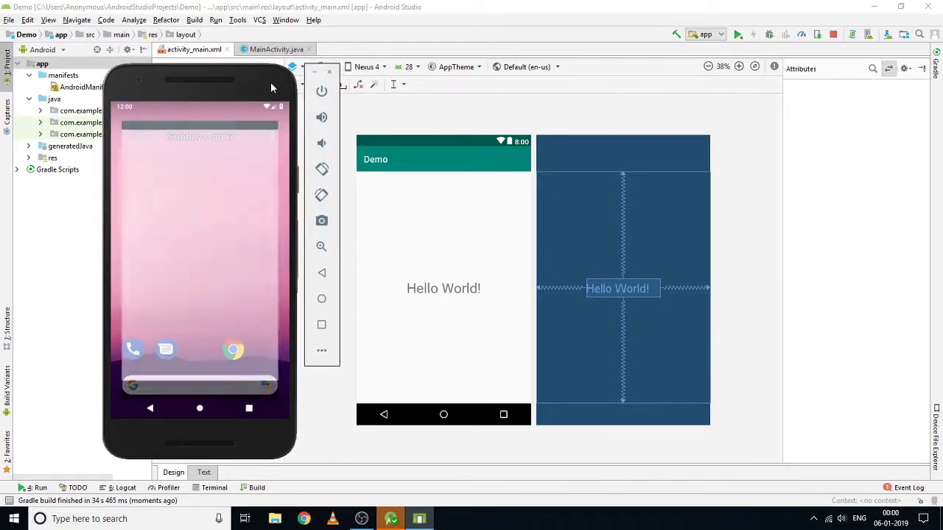
drag(267, 84, 281, 85)
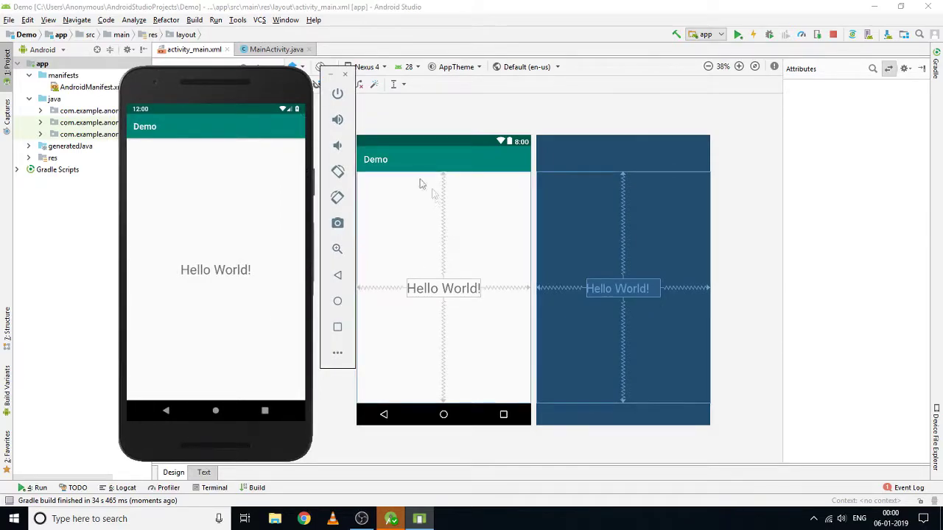
drag(273, 90, 284, 88)
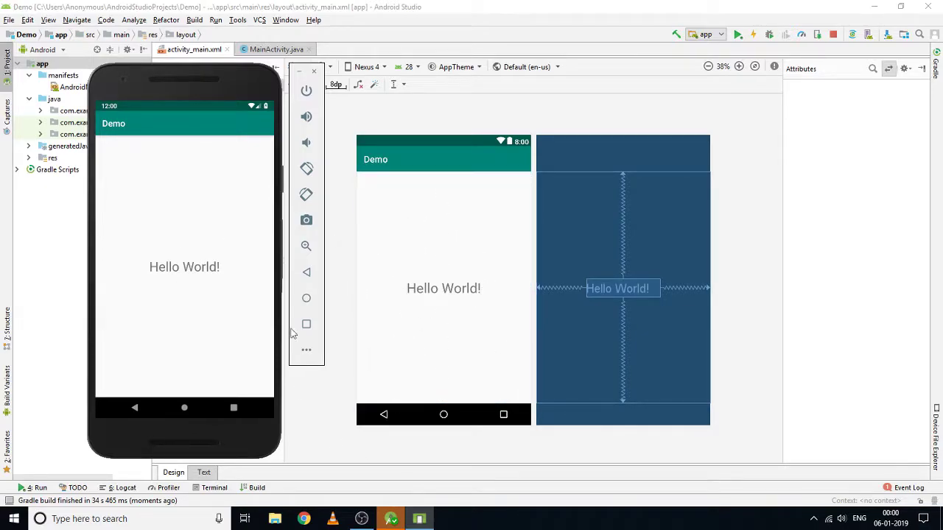
mouse_move(233, 88)
mouse_down()
mouse_move(277, 84)
mouse_move(238, 85)
mouse_up()
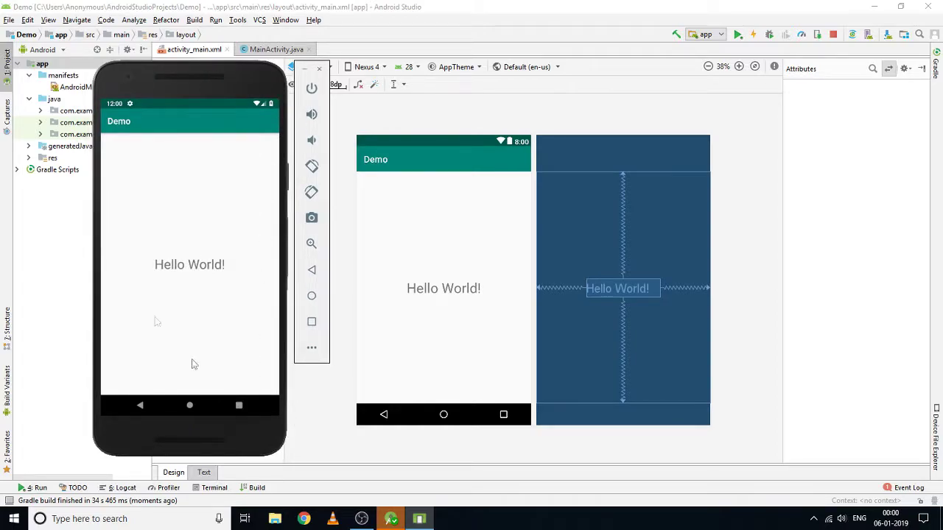
click(312, 88)
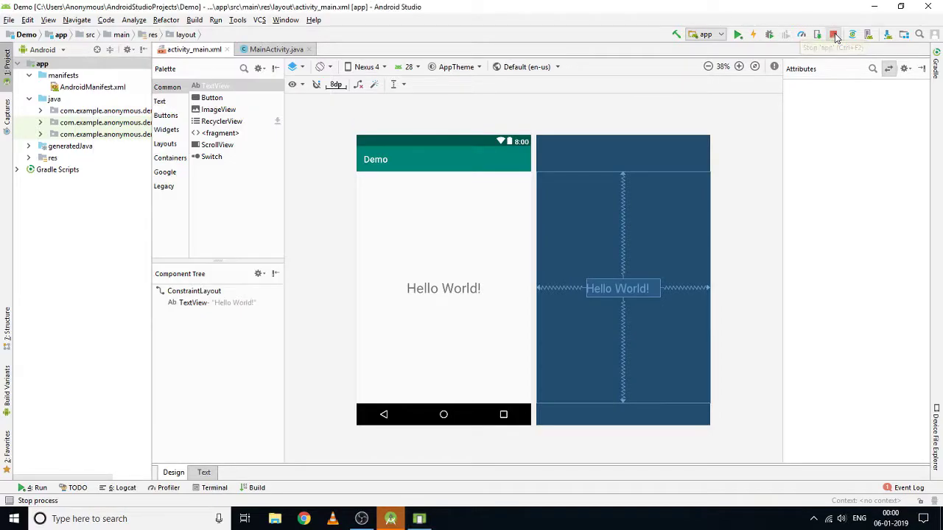
Run the app again, start creating a new virtual device from the deployment target dialog, and browse the phone definitions
click(737, 35)
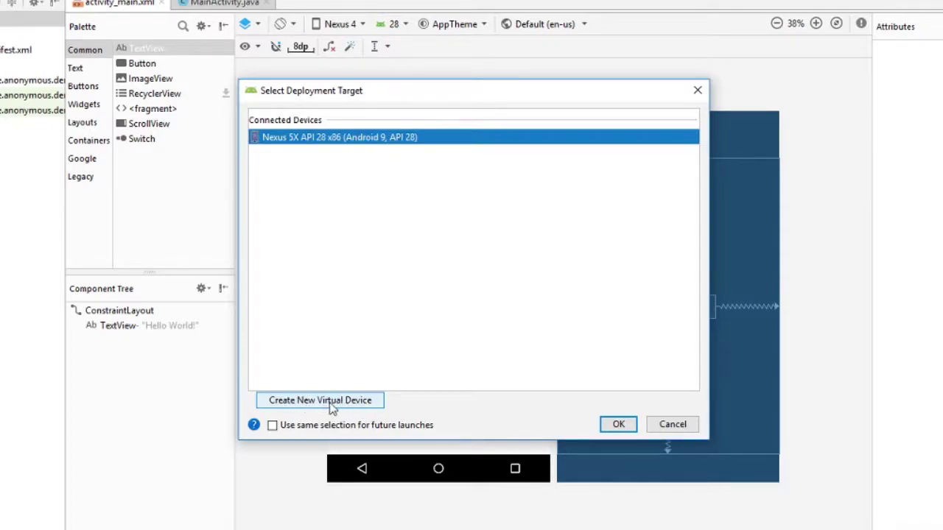
click(366, 407)
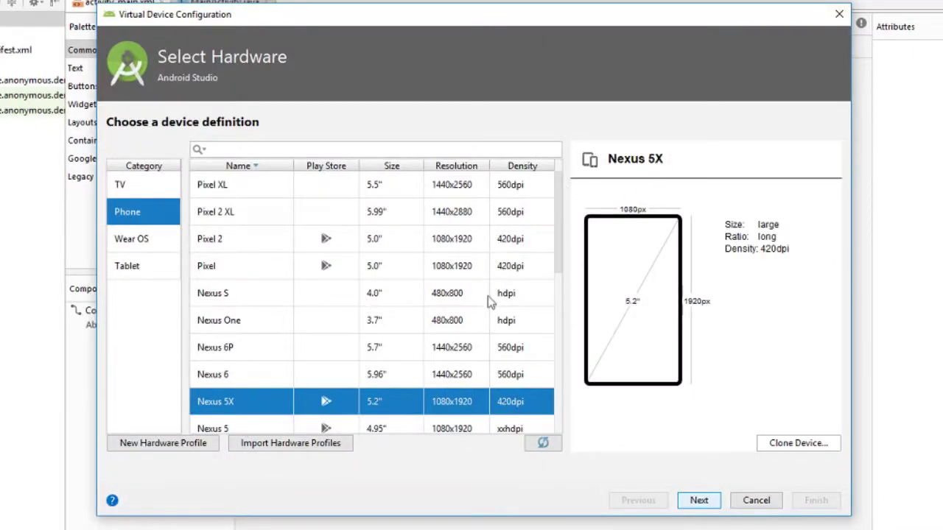
scroll(490, 296, down, 2)
scroll(490, 302, down, 3)
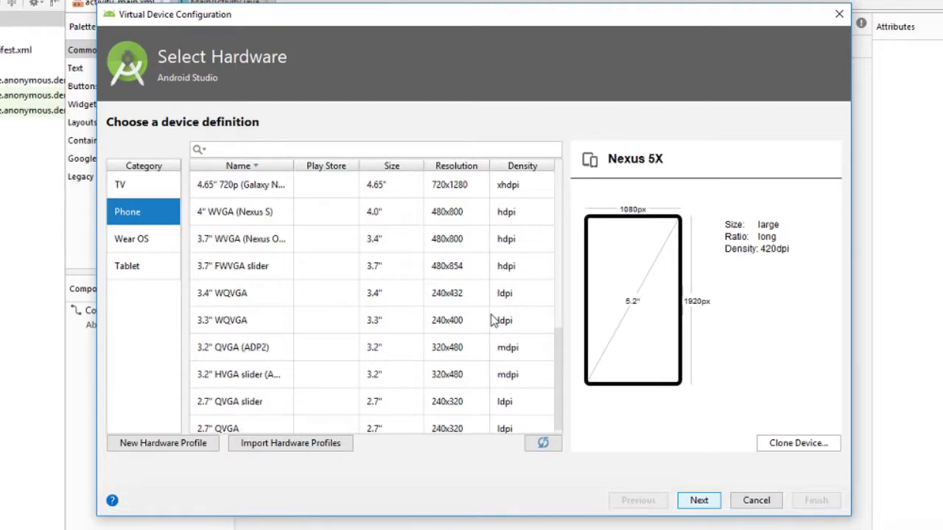
scroll(494, 321, up, 4)
scroll(493, 322, up, 3)
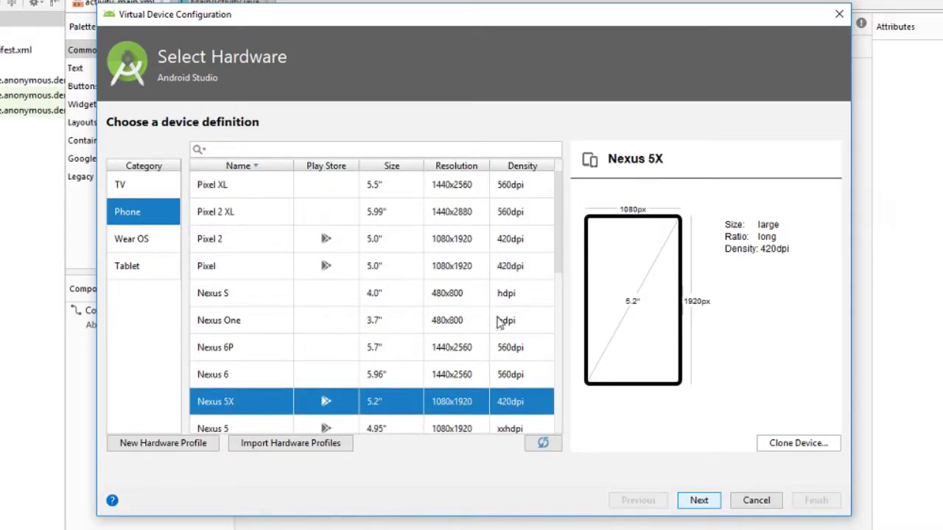
scroll(422, 340, down, 1)
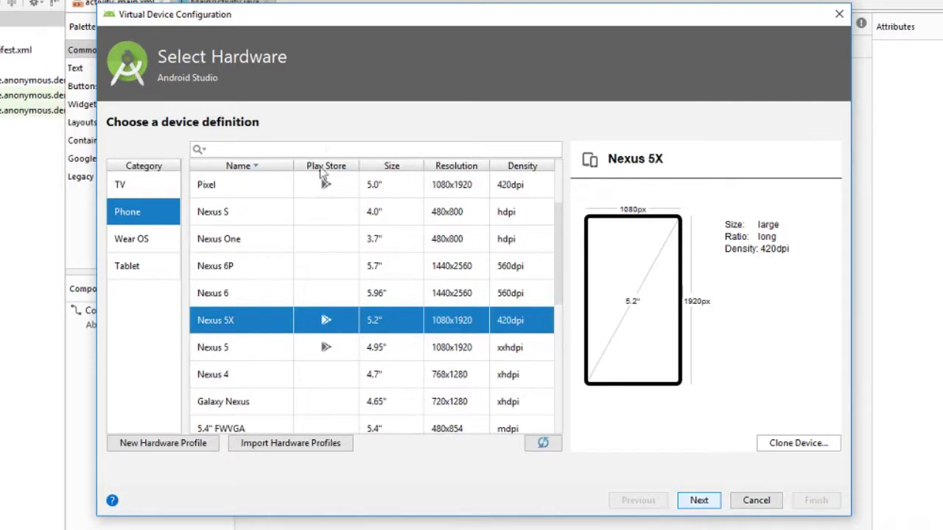
Compare the connected device with the hardware list and choose Pixel 2 as the device definition
drag(385, 24, 796, 25)
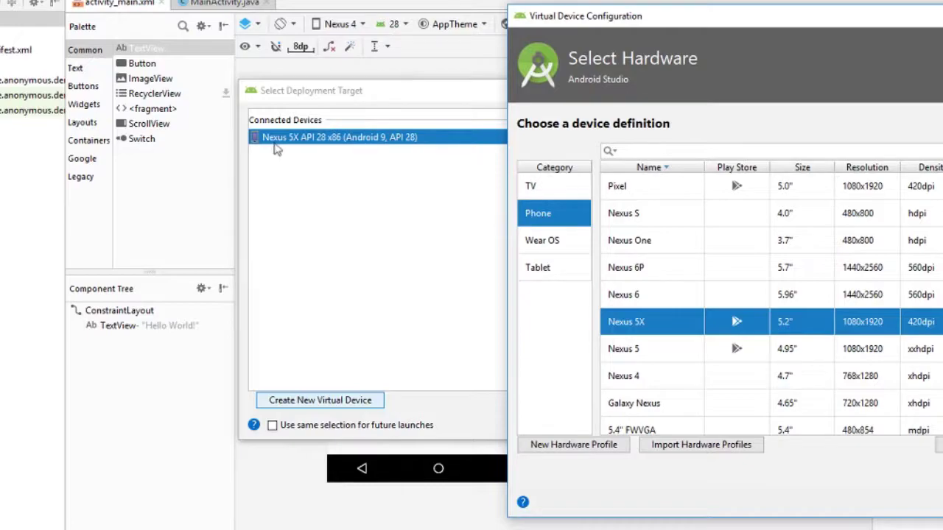
drag(726, 20, 380, 20)
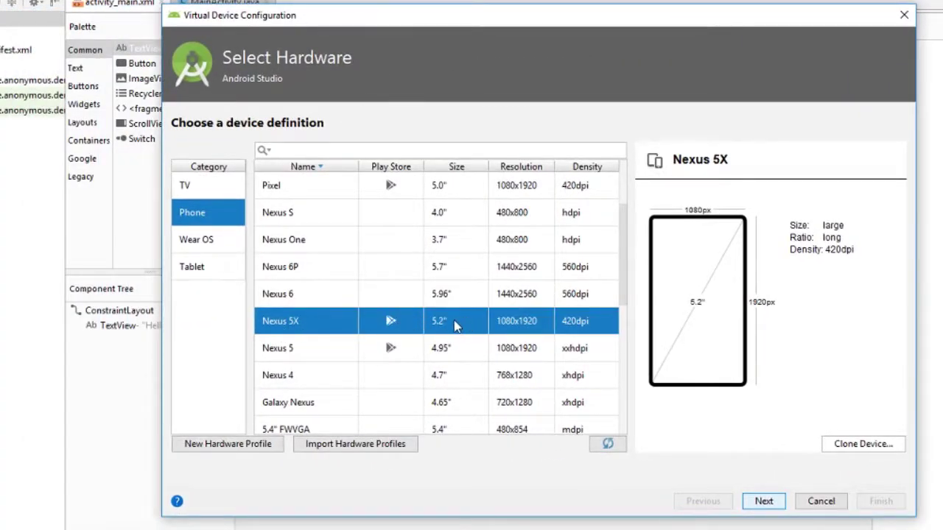
scroll(457, 325, up, 1)
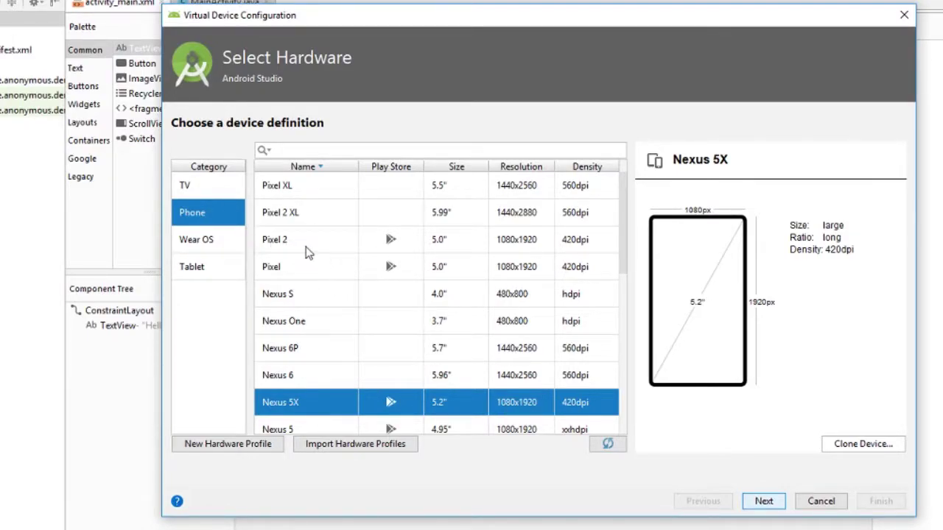
click(326, 248)
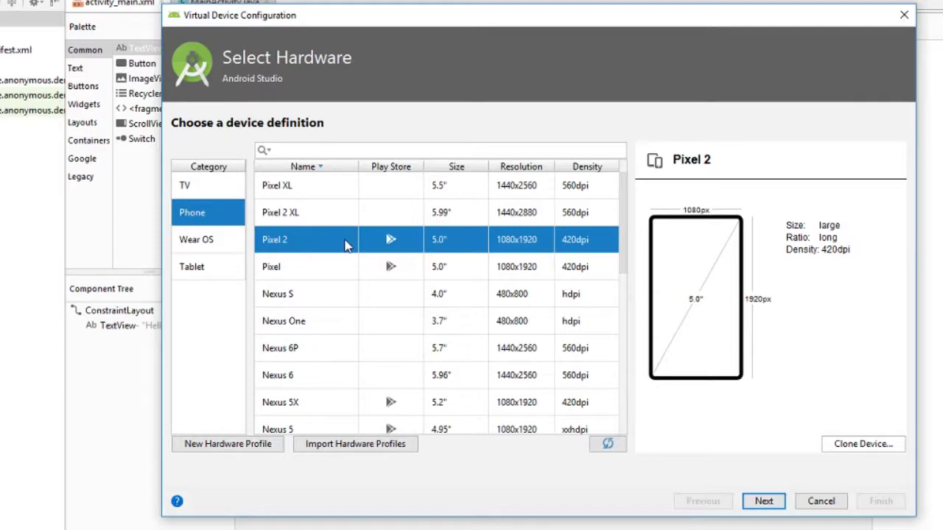
Review the TV, Wear OS and Tablet device categories, return to Phone, and continue with Pixel 2
click(205, 189)
click(208, 247)
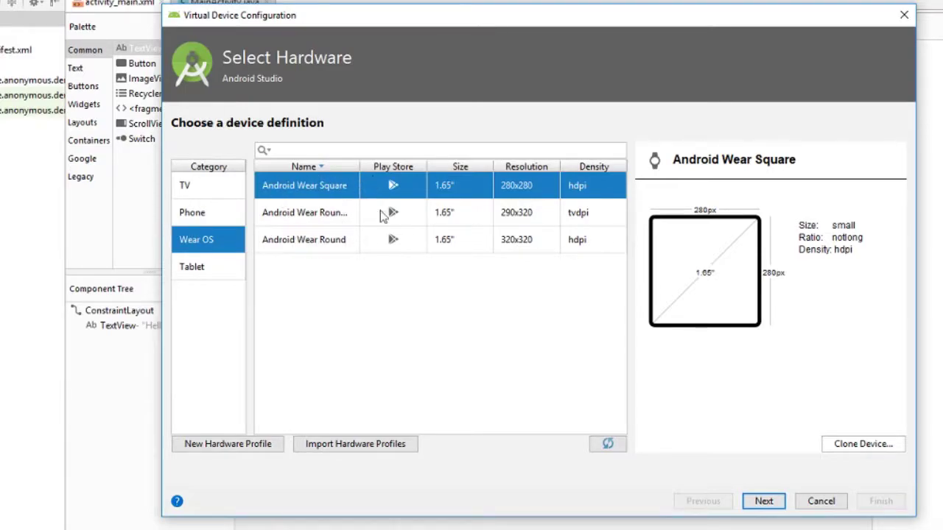
click(222, 270)
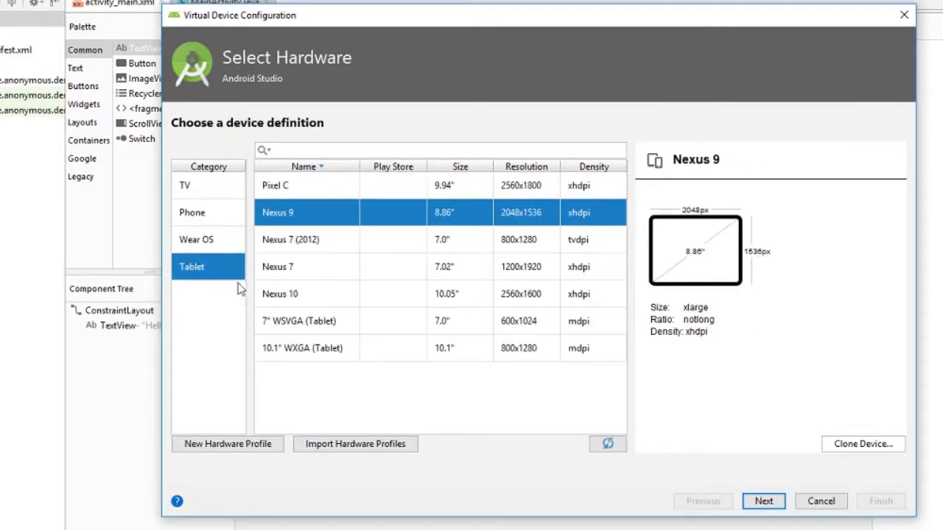
click(218, 215)
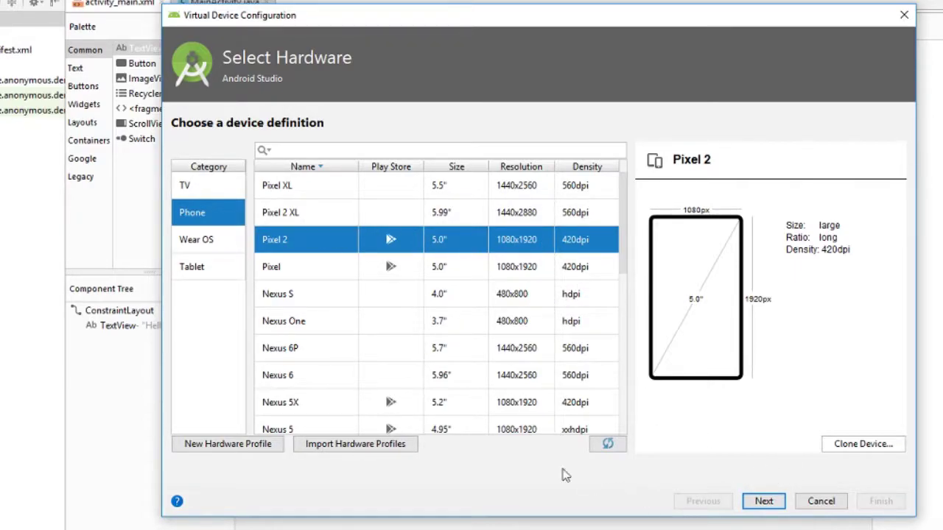
click(764, 501)
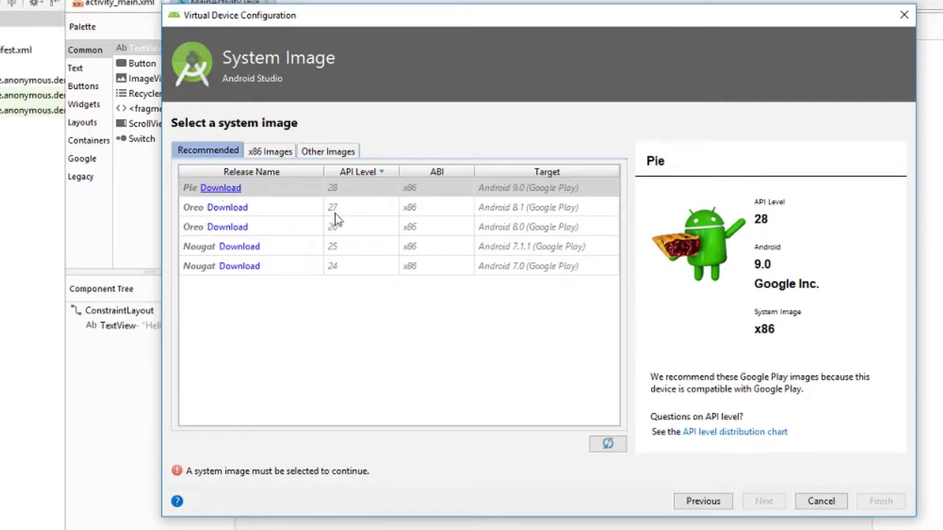
Browse the x86 system images and continue with the Pie image, API level 28, x86, Android 9.0 (Google APIs)
click(269, 152)
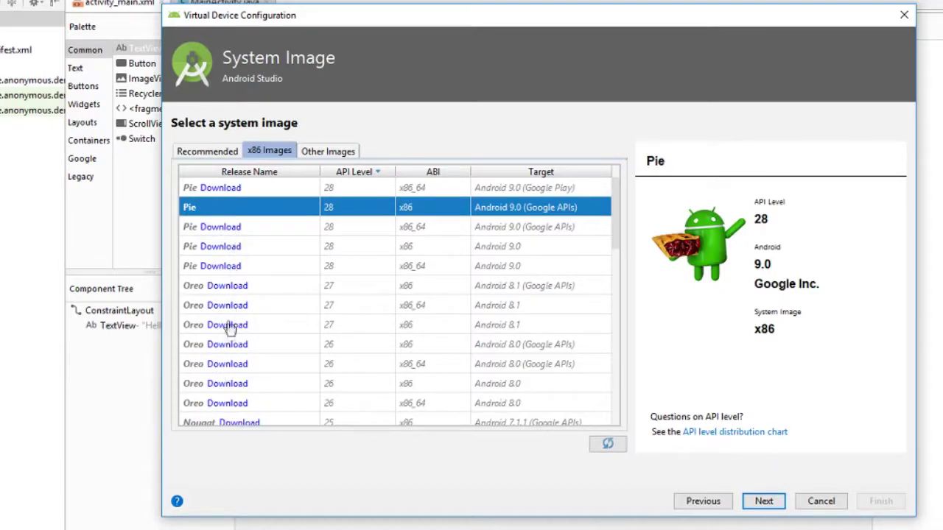
scroll(309, 305, down, 1)
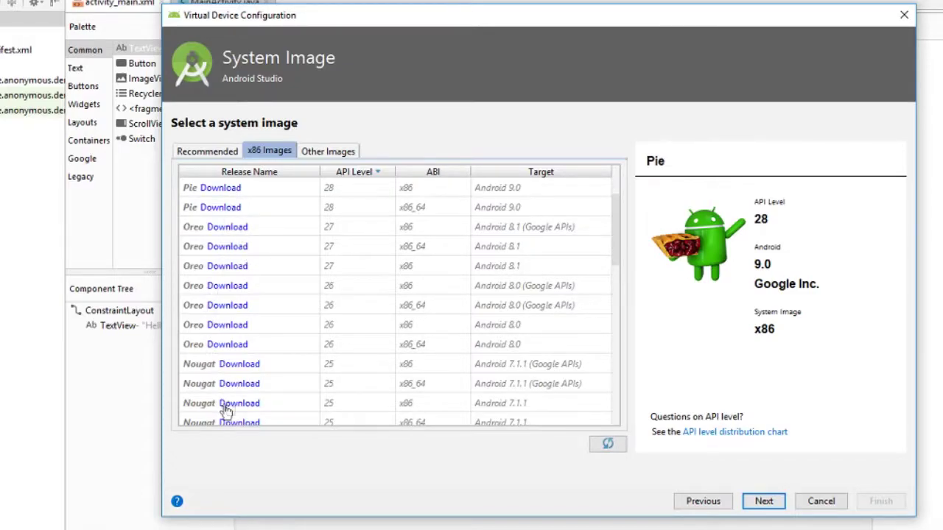
scroll(223, 405, down, 1)
scroll(303, 256, up, 2)
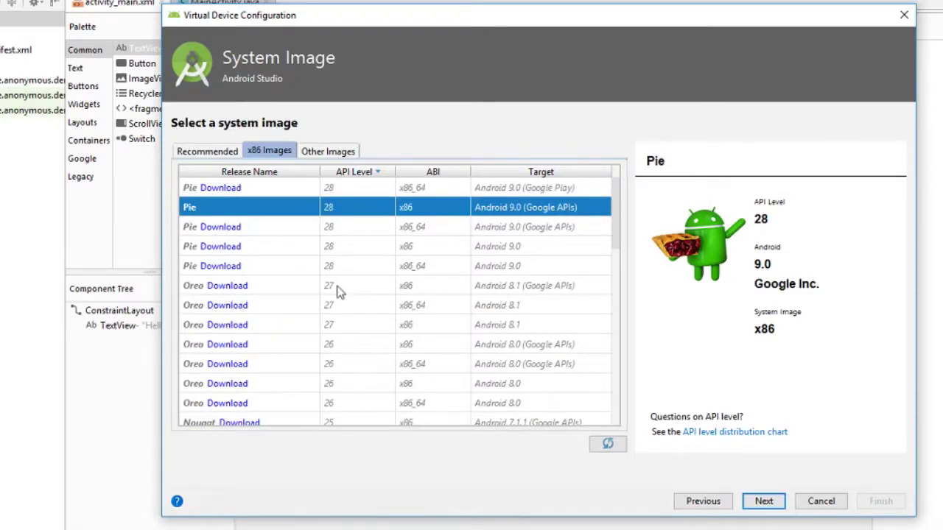
scroll(339, 295, down, 3)
scroll(324, 328, down, 7)
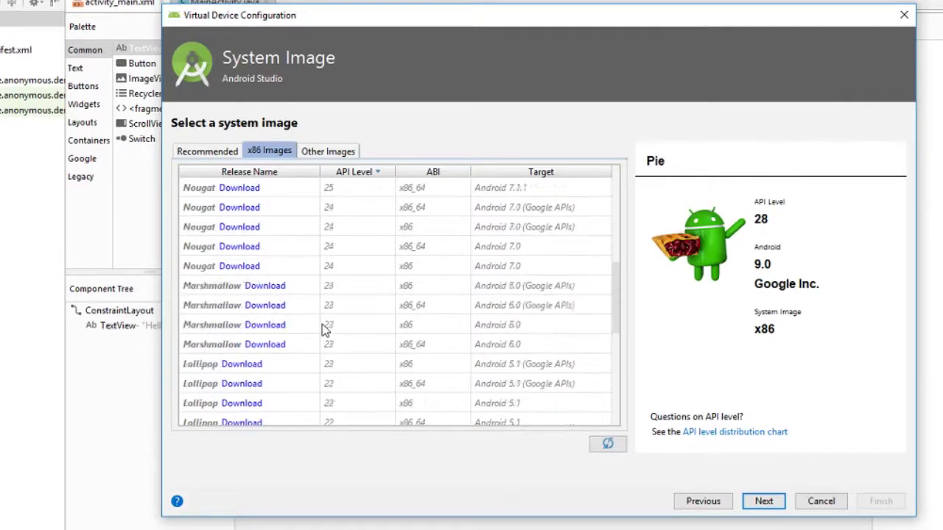
scroll(324, 328, up, 6)
scroll(324, 322, up, 5)
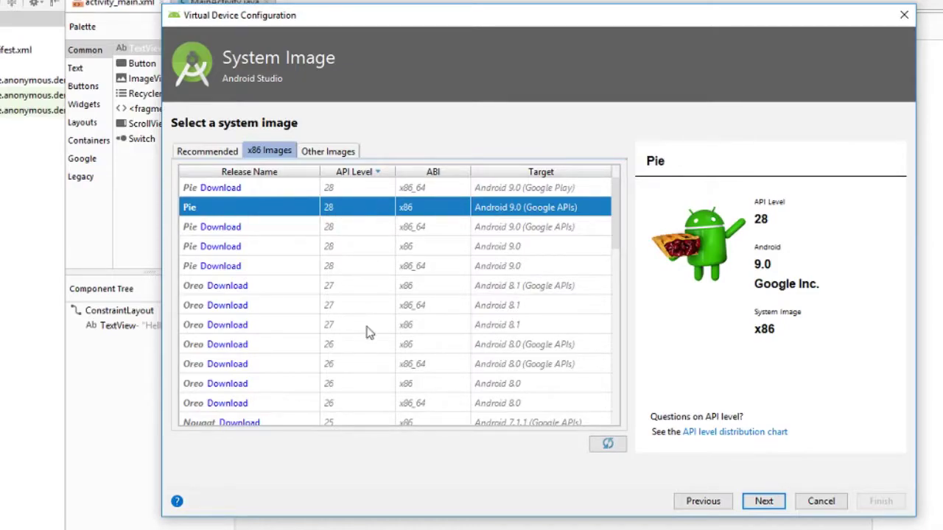
click(765, 502)
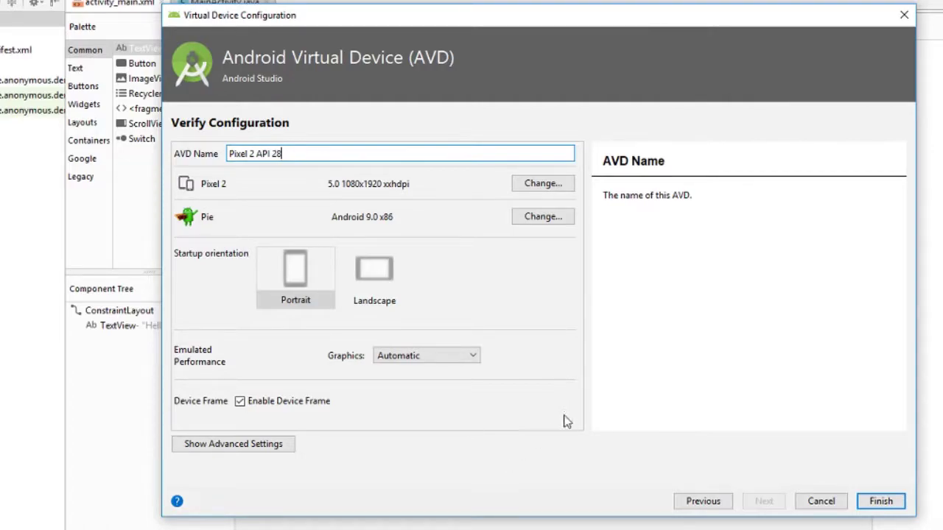
Show the advanced settings of the Pixel 2 API 28 device and set both the front and back cameras to Webcam0
triple_click(308, 148)
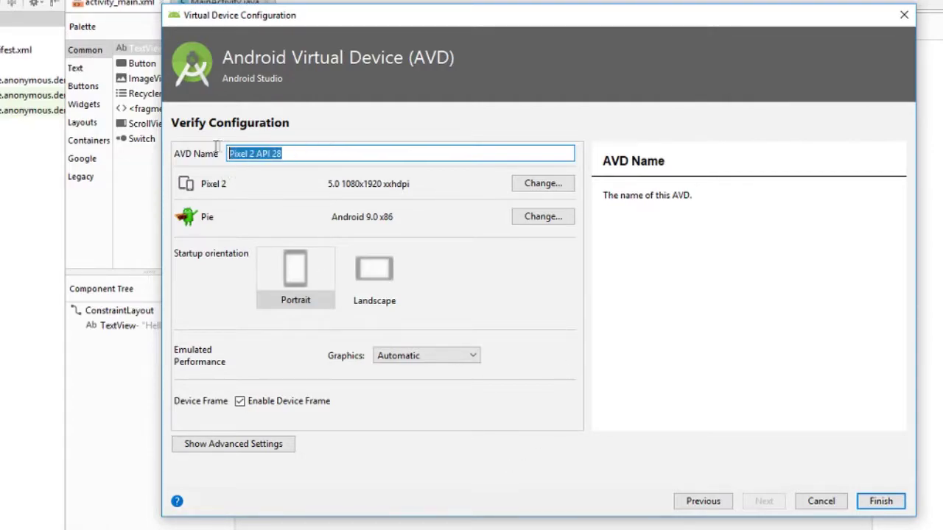
click(296, 153)
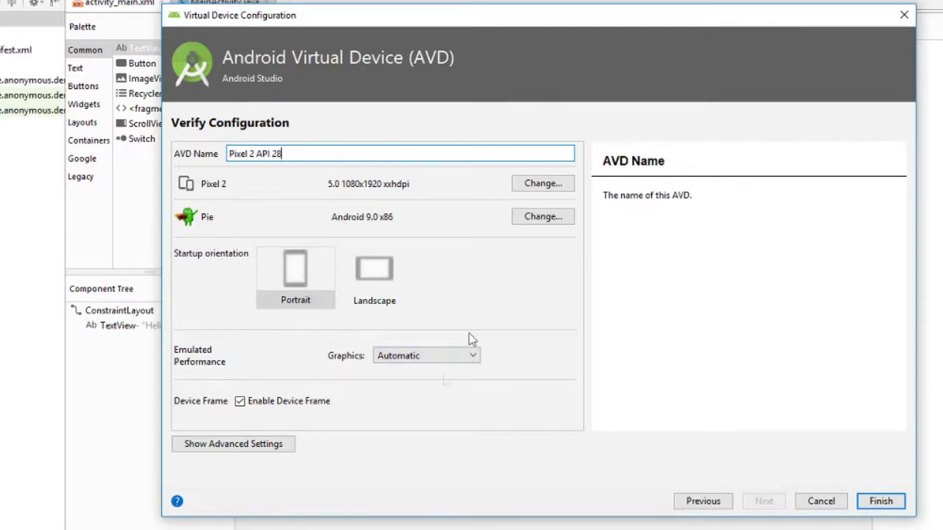
click(255, 446)
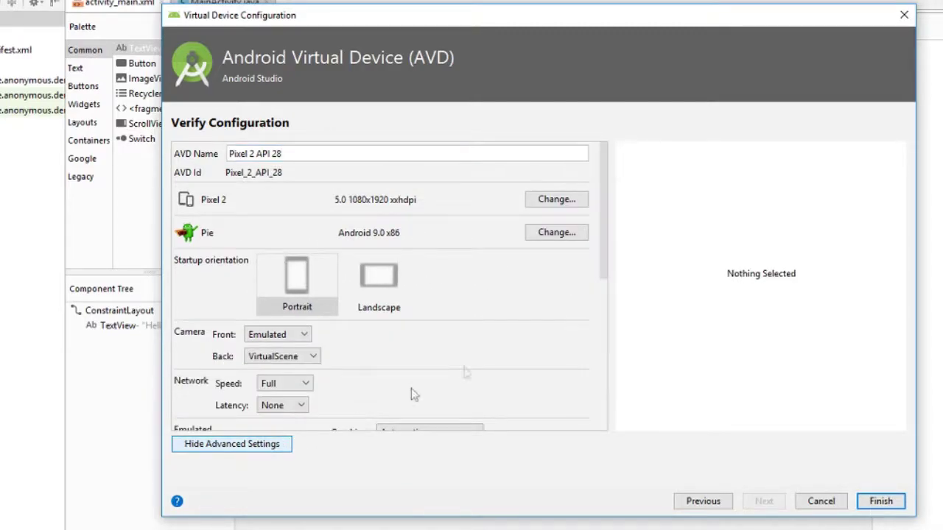
scroll(589, 309, down, 3)
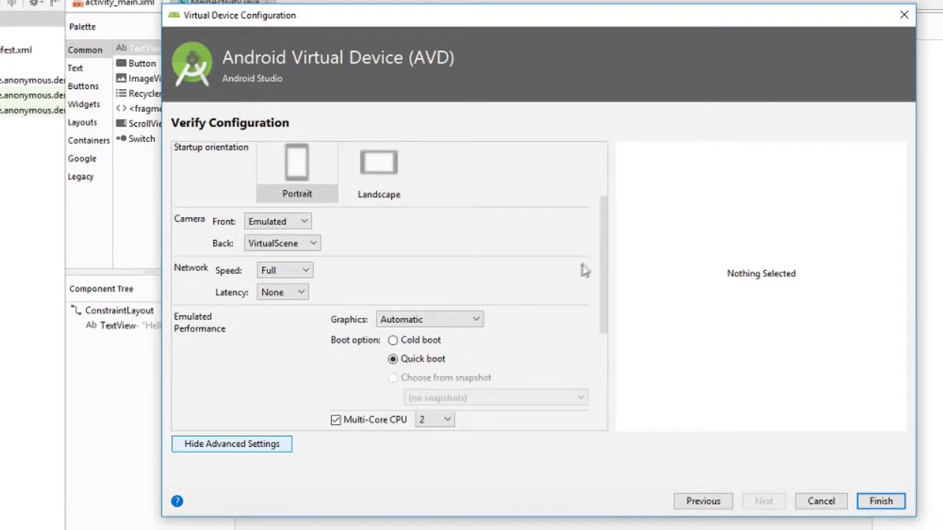
scroll(587, 269, up, 1)
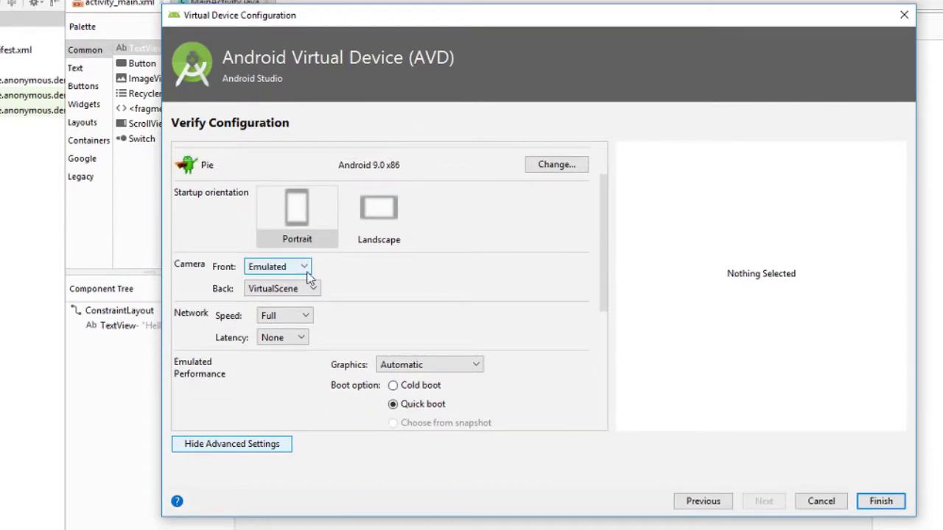
click(282, 267)
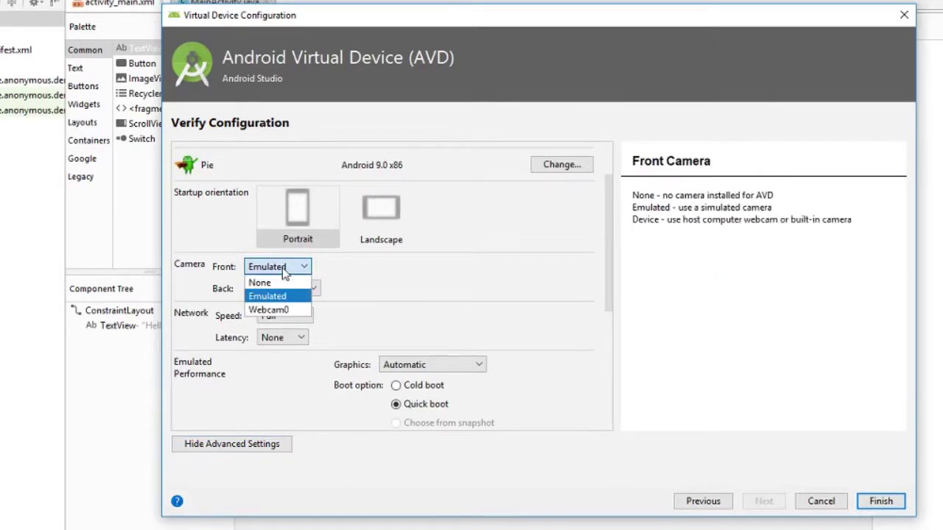
click(280, 311)
click(310, 288)
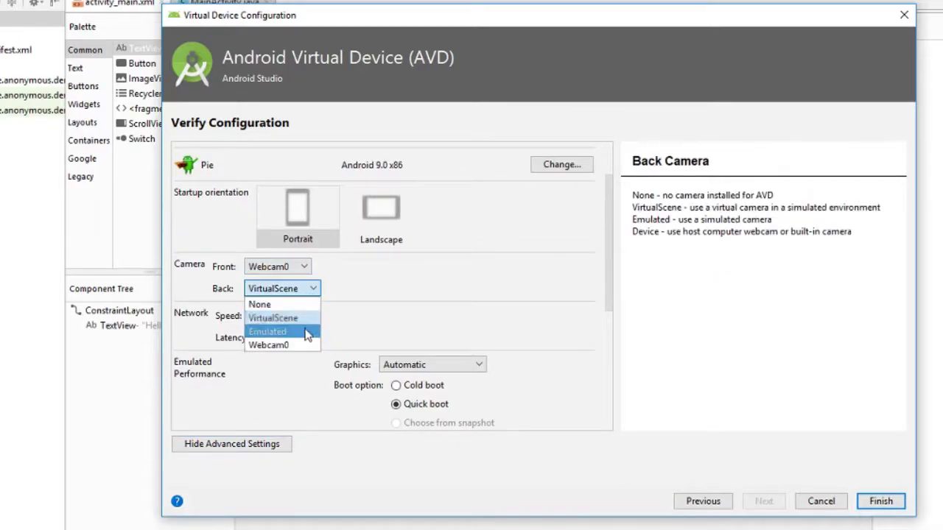
click(305, 346)
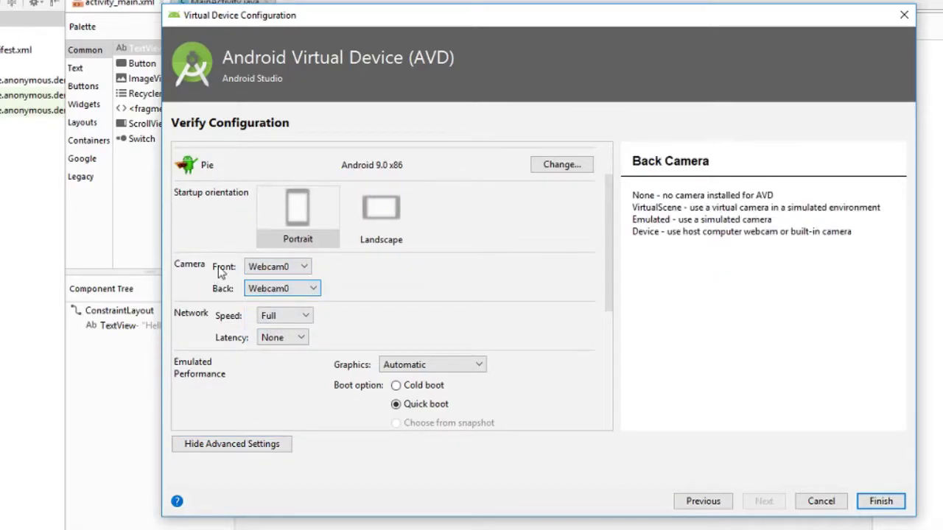
Review the remaining network, performance, memory and storage, and device frame settings, and finish creating the virtual device
scroll(595, 310, down, 1)
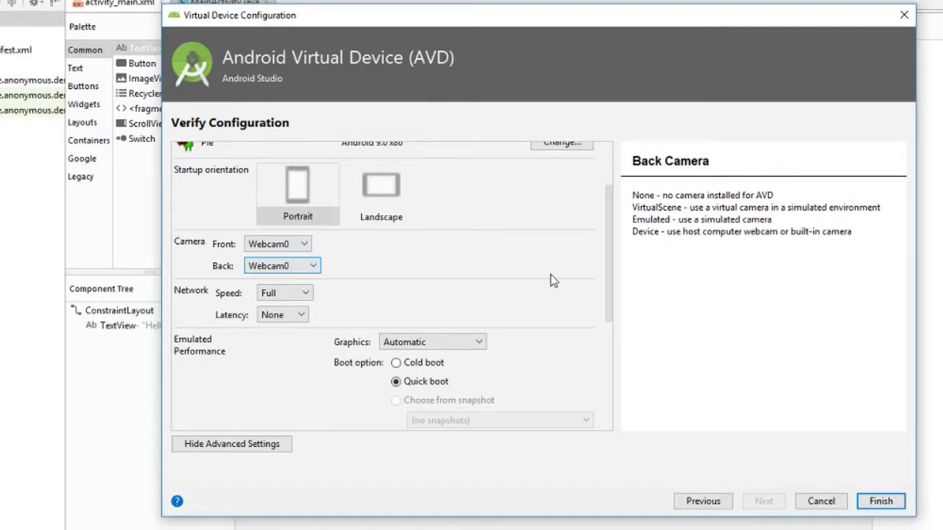
scroll(552, 280, down, 1)
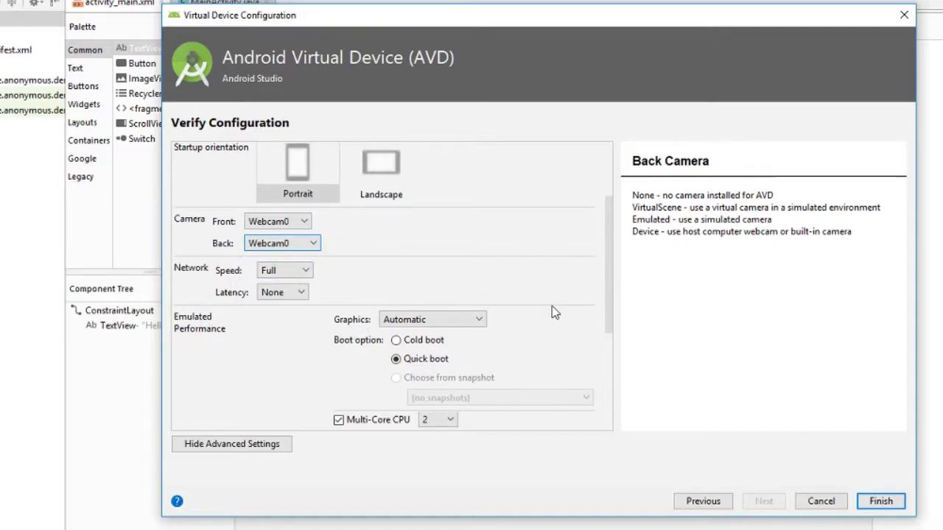
scroll(595, 301, down, 3)
scroll(598, 237, down, 3)
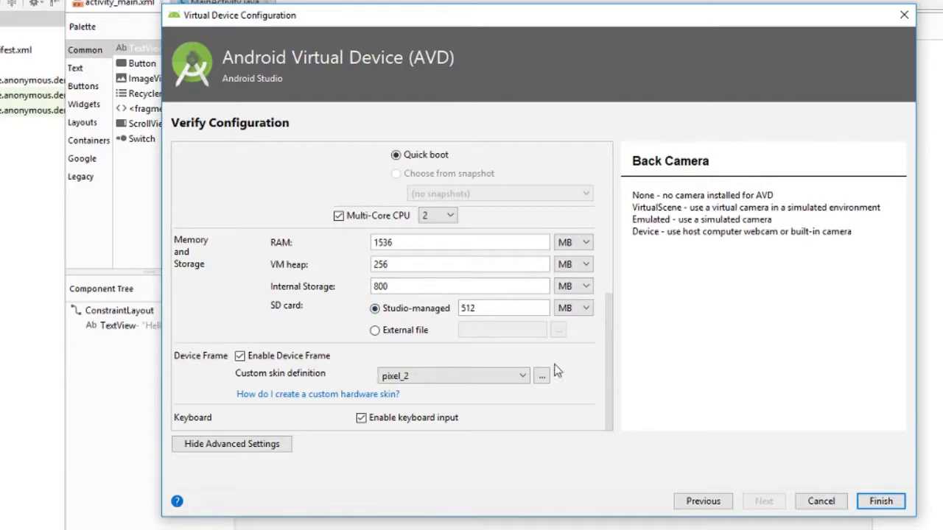
drag(610, 306, 614, 156)
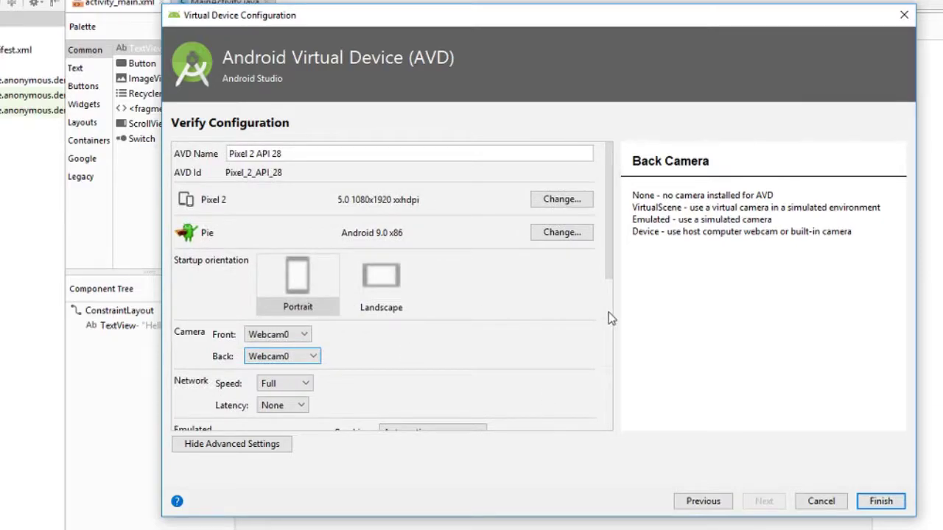
click(881, 502)
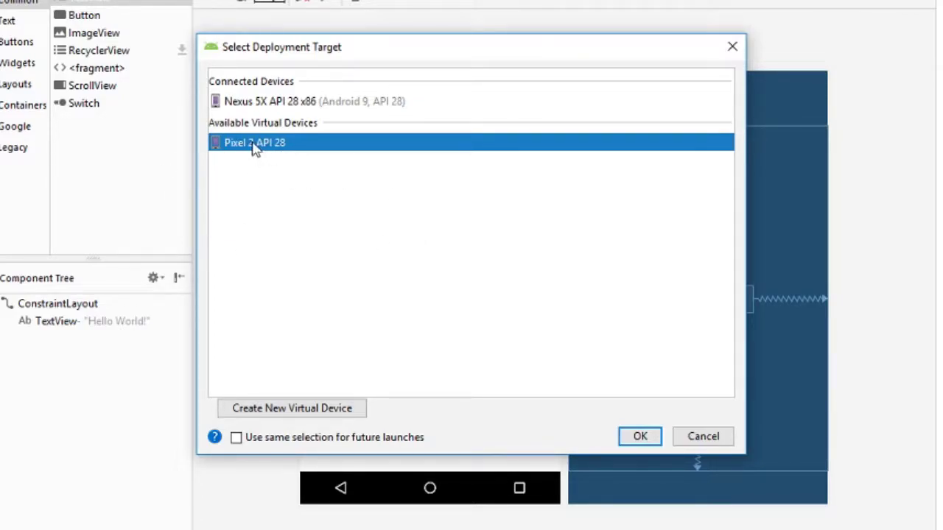
Run the app on the Pixel 2 API 28 virtual device and close the Nexus 5X emulator
click(639, 438)
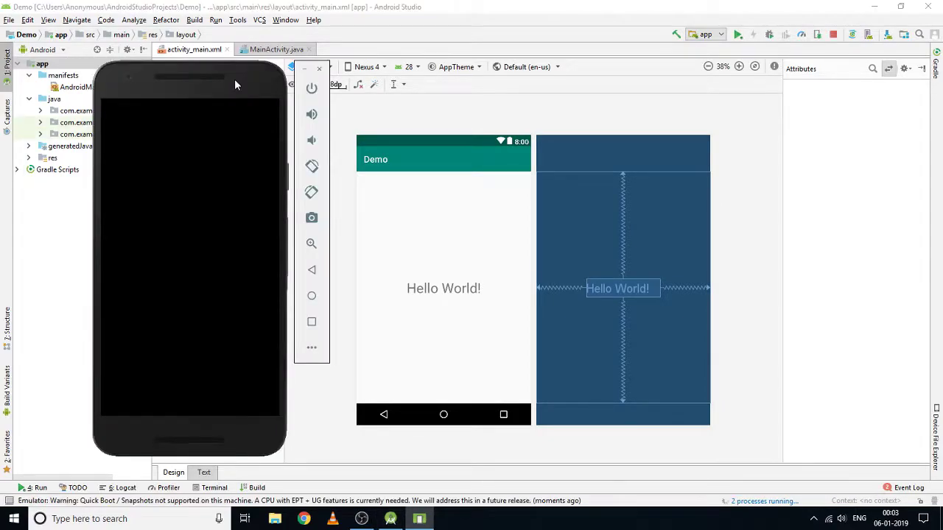
drag(234, 79, 560, 87)
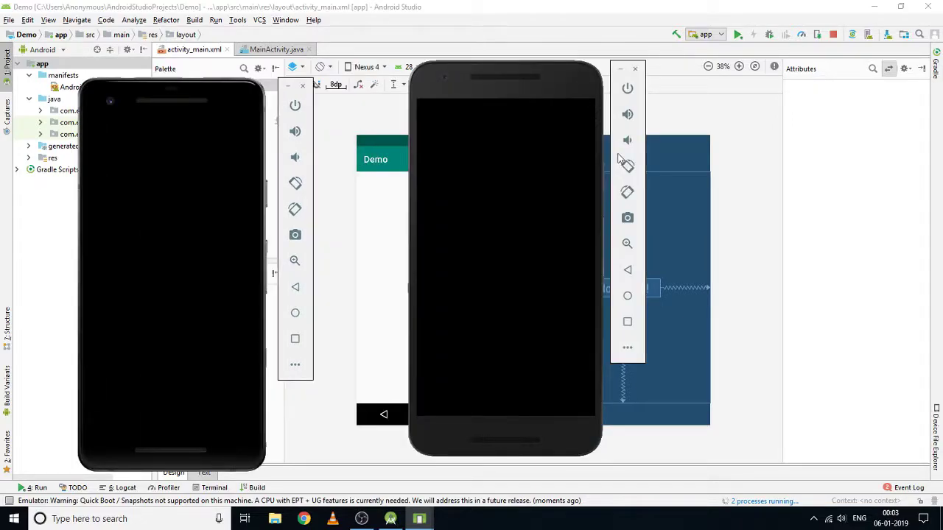
drag(569, 84, 533, 102)
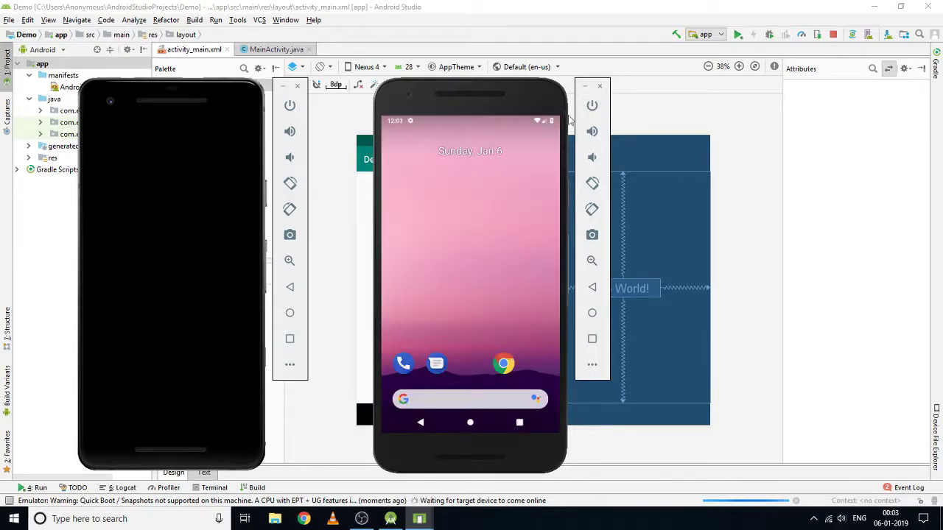
click(599, 88)
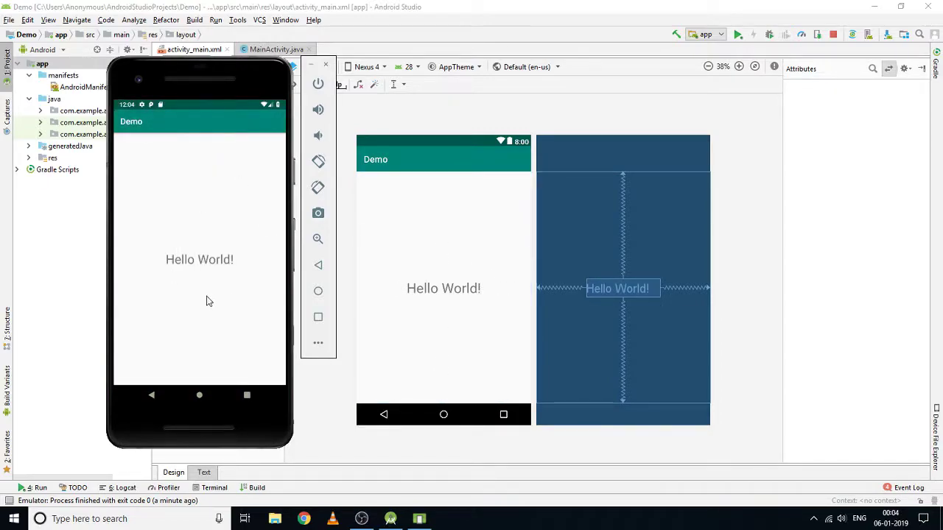
Exit the Demo app to the Pixel 2 home screen and reposition the emulator window beside the project tree
mouse_move(207, 78)
mouse_down()
mouse_move(200, 84)
mouse_move(209, 85)
mouse_up()
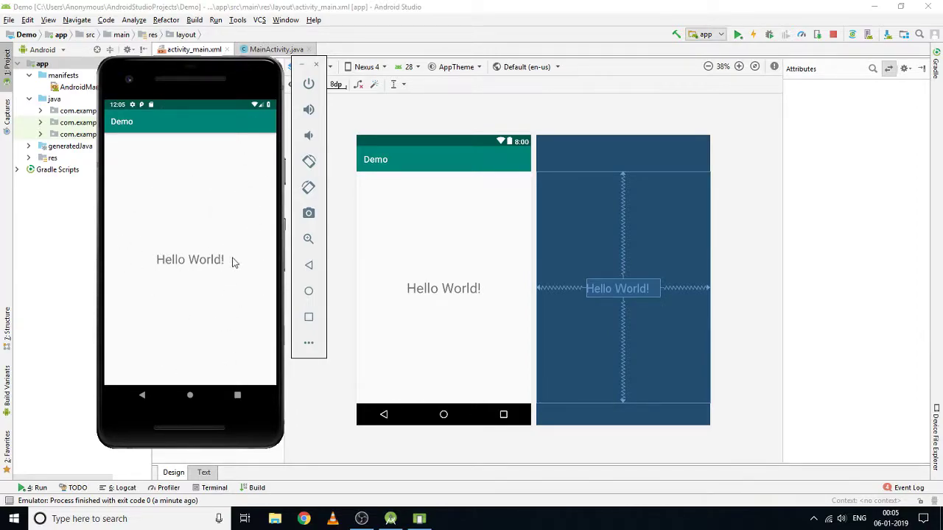
drag(248, 81, 245, 82)
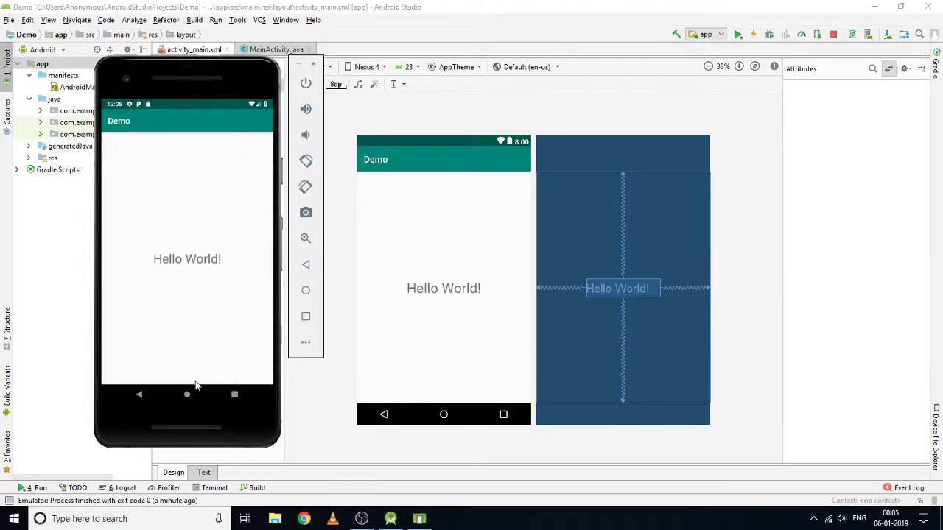
click(139, 395)
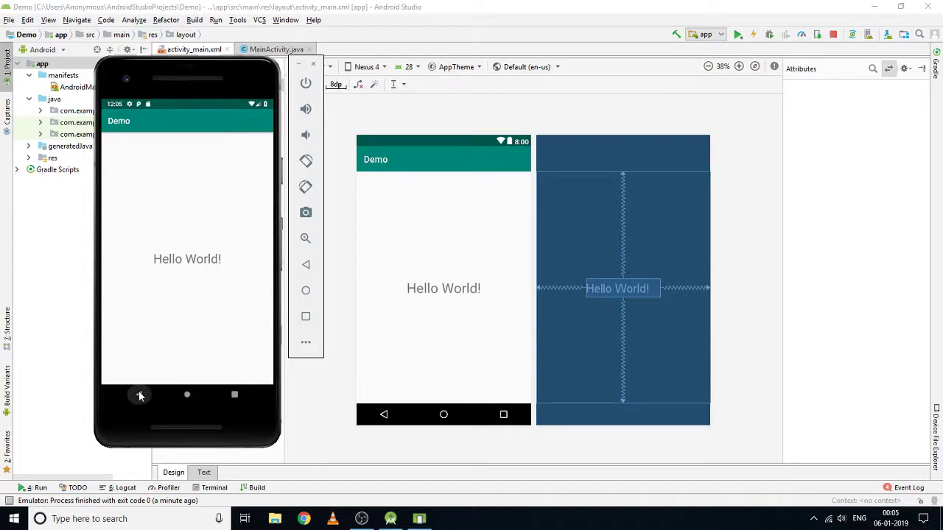
drag(194, 104, 207, 123)
drag(232, 79, 381, 79)
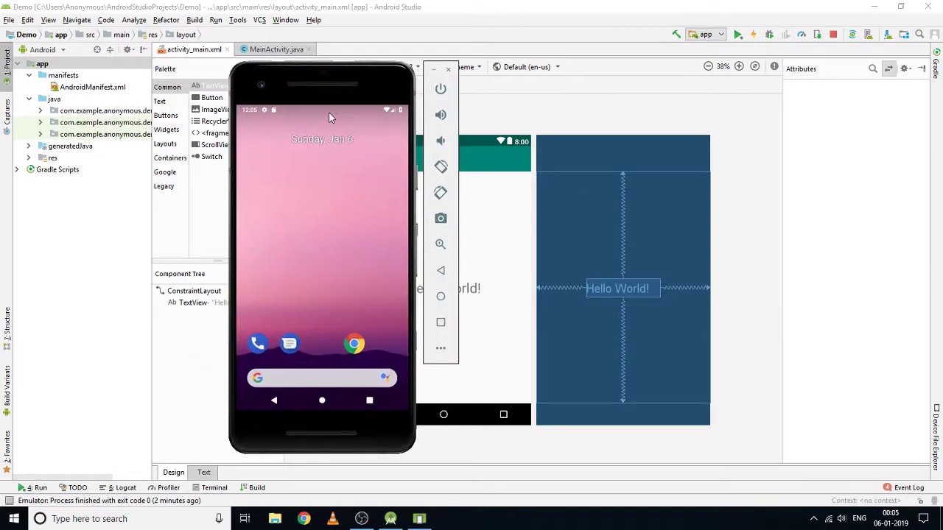
Open the emulated phone's settings from its quick settings and go to About emulated device under System
drag(331, 110, 326, 238)
drag(343, 246, 347, 315)
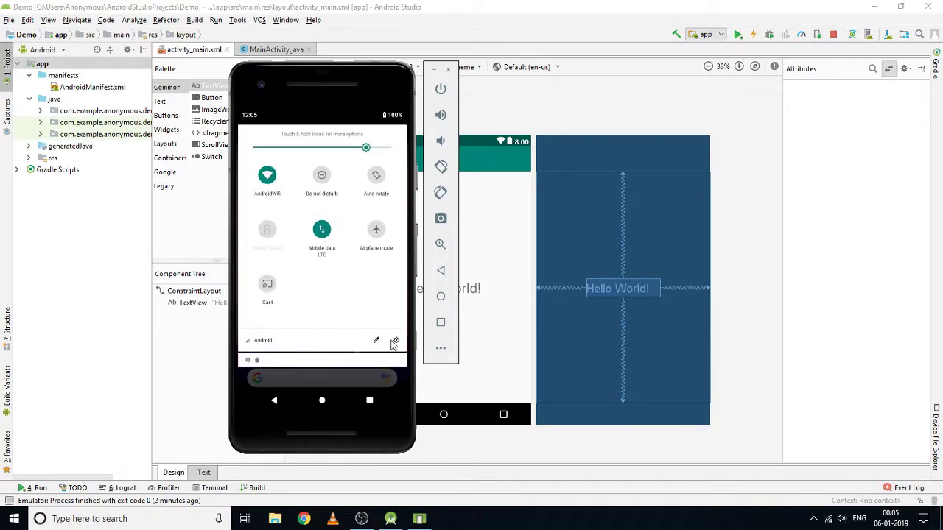
click(396, 341)
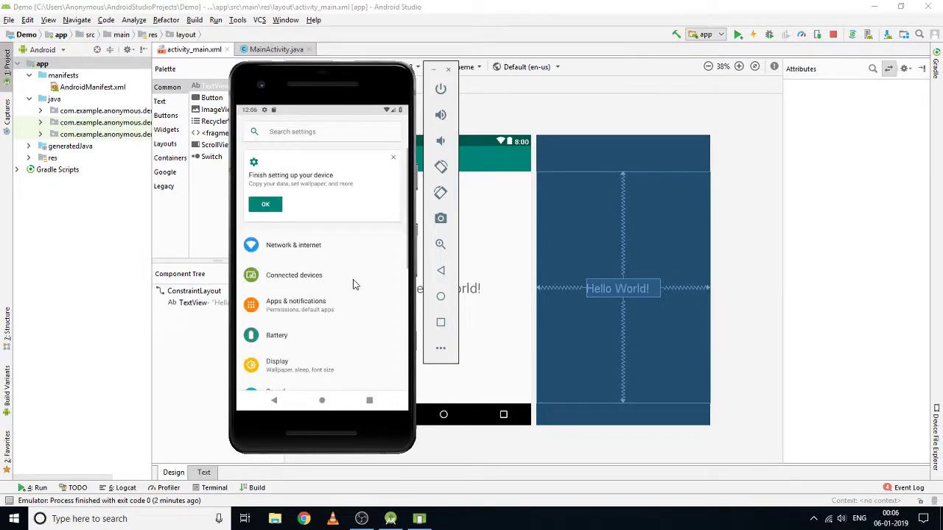
scroll(353, 284, down, 3)
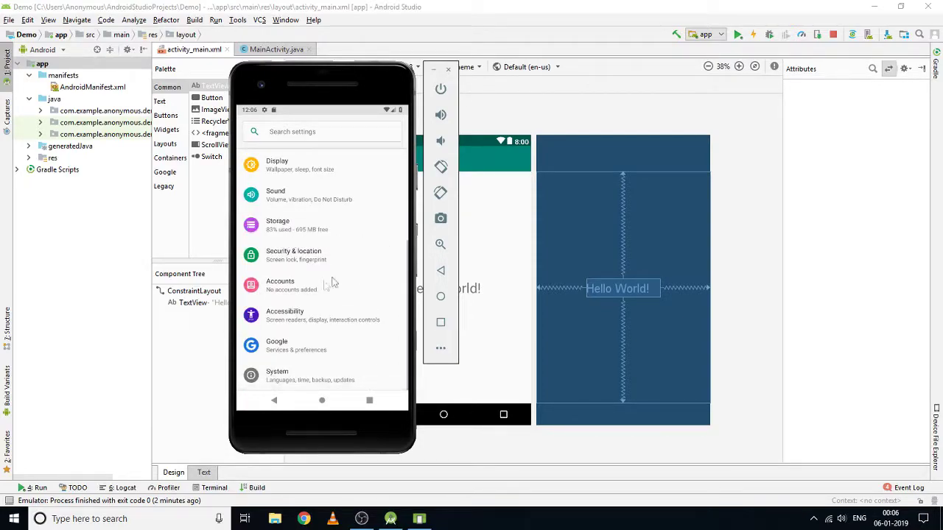
click(353, 375)
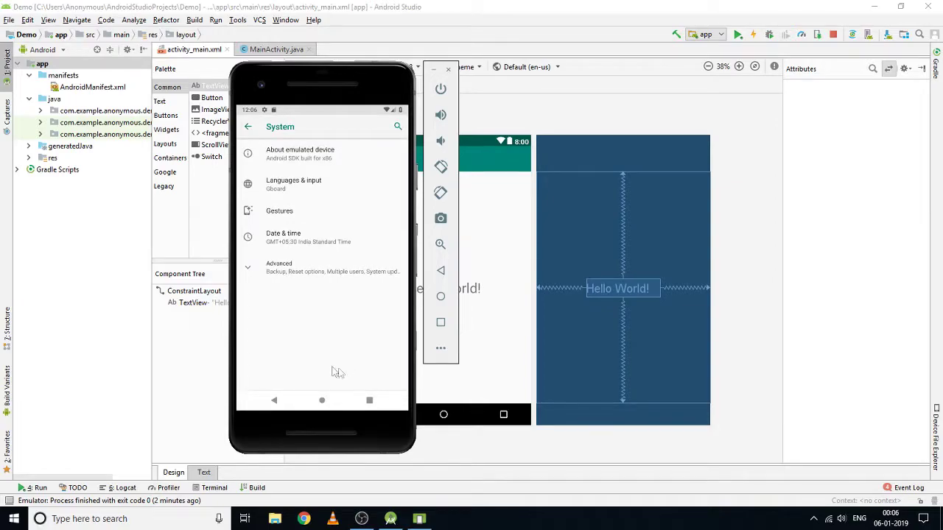
click(327, 159)
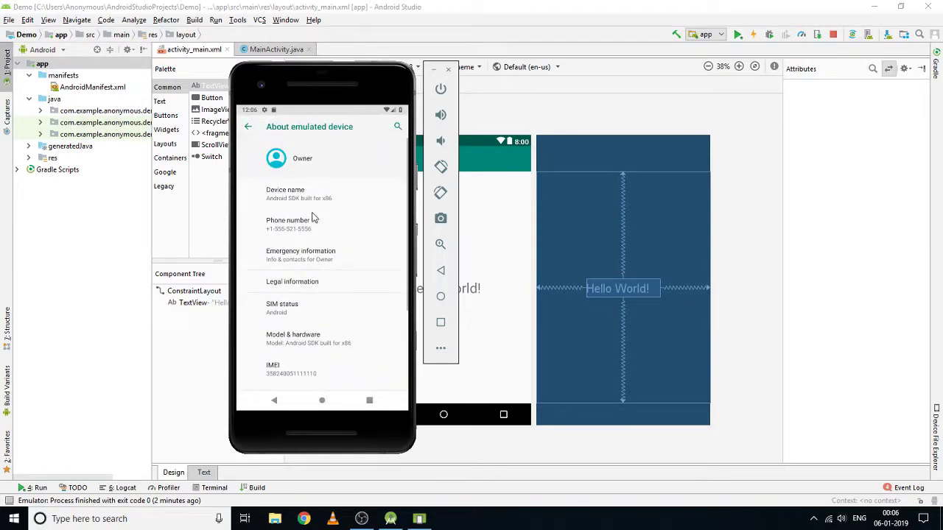
Examine the emulated device's information and open the Android version entry
scroll(383, 288, down, 3)
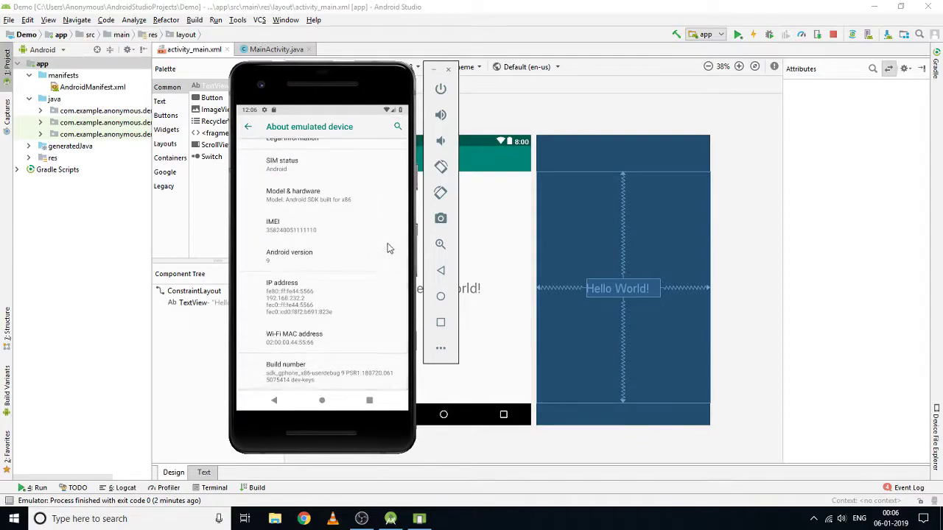
scroll(387, 220, up, 3)
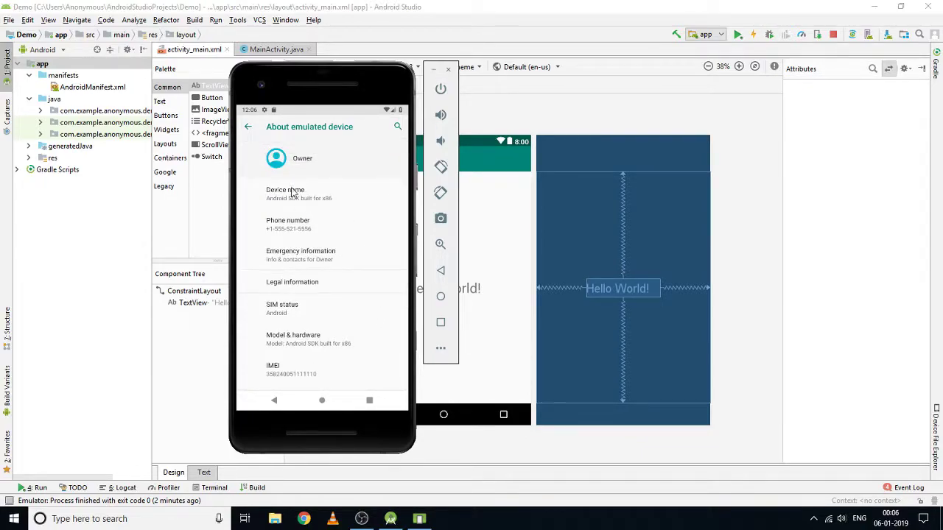
scroll(376, 253, down, 3)
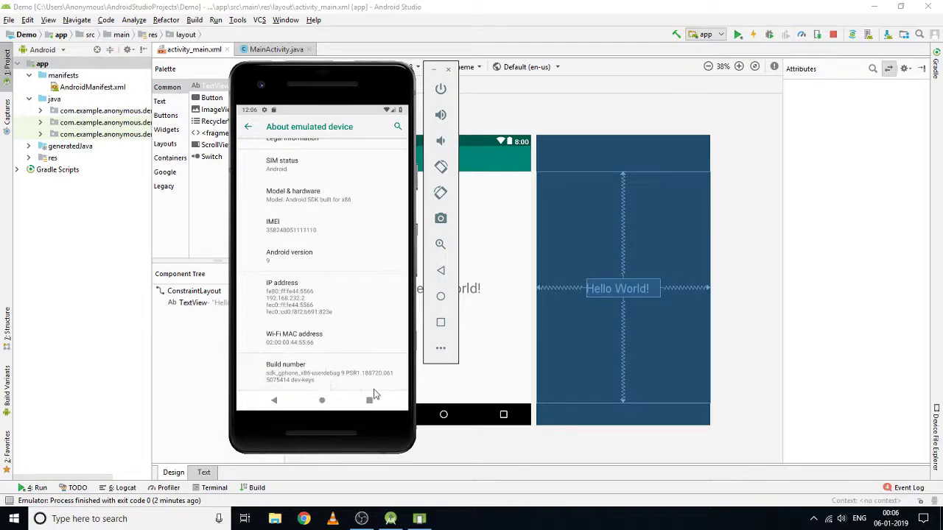
click(293, 258)
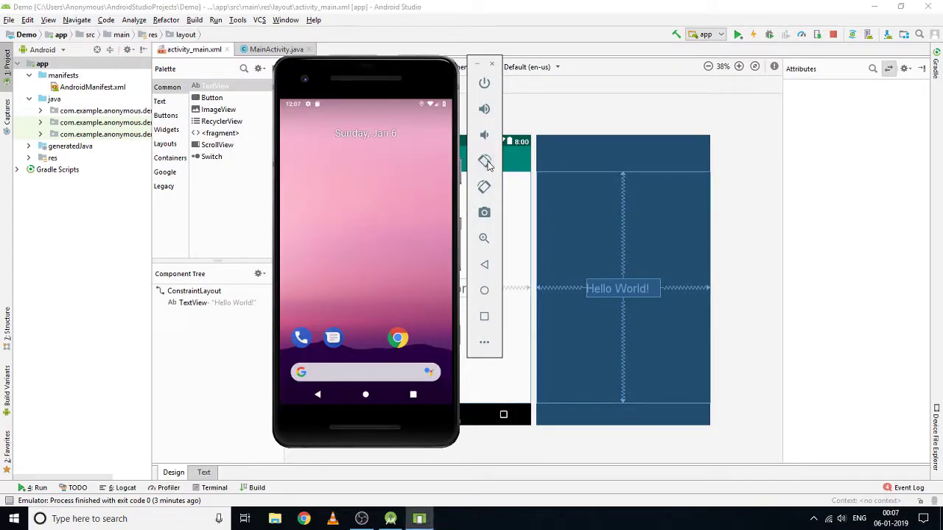
Rotate the emulator to landscape and back to portrait, and try its zoom mode
click(485, 162)
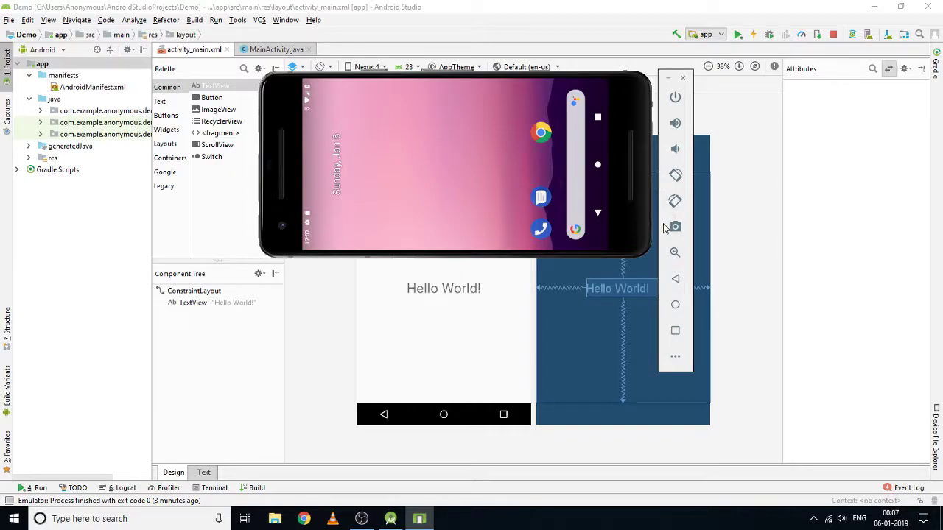
click(674, 200)
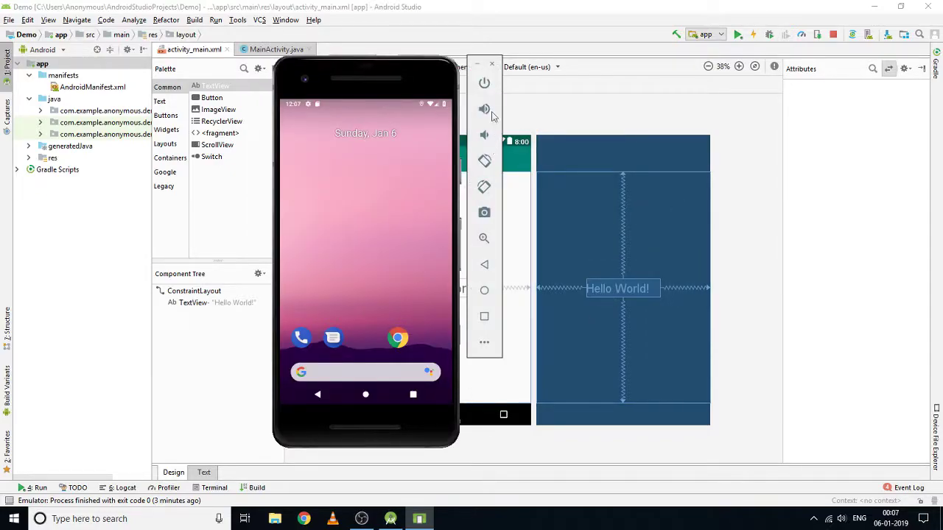
click(484, 241)
click(508, 257)
Open the emulator's extended controls, look through the pages from Cellular to Screen record, and close them
click(484, 342)
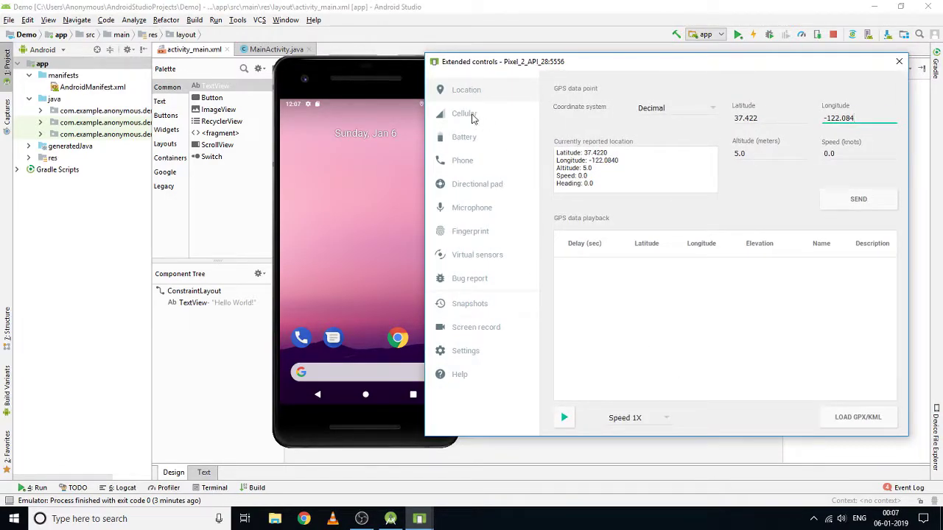
click(474, 118)
click(466, 141)
click(466, 164)
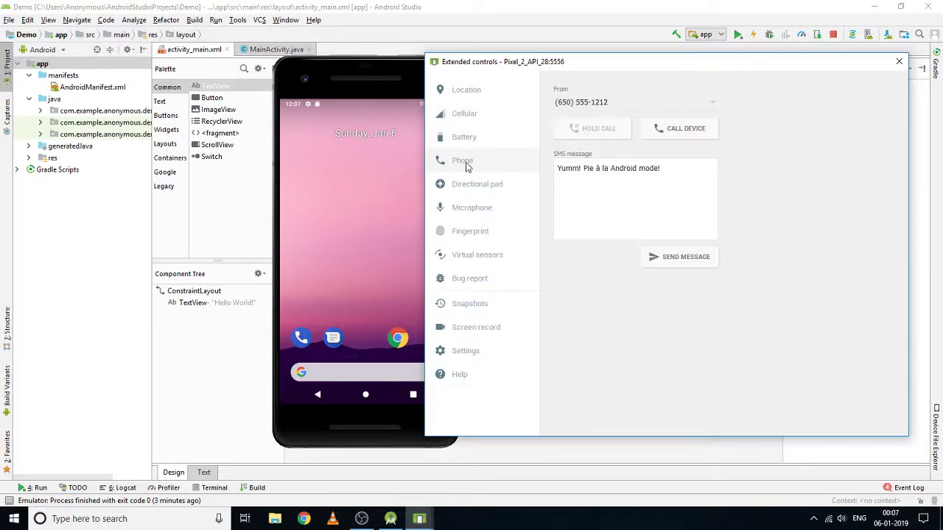
click(476, 184)
click(479, 209)
click(475, 233)
click(486, 257)
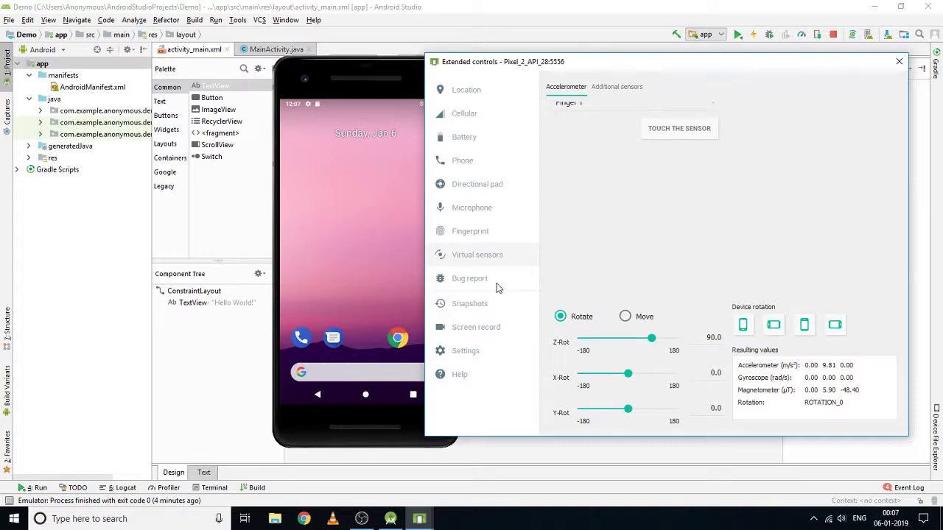
click(487, 287)
click(479, 330)
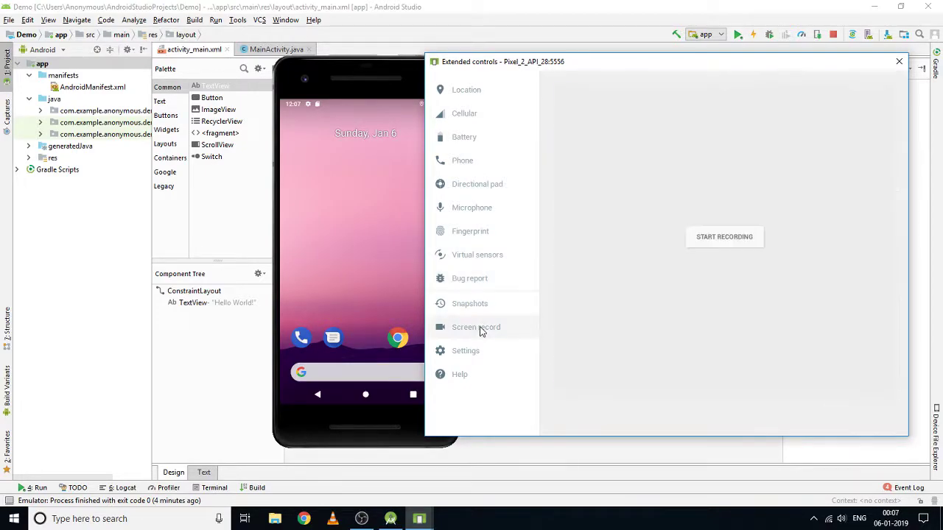
click(898, 61)
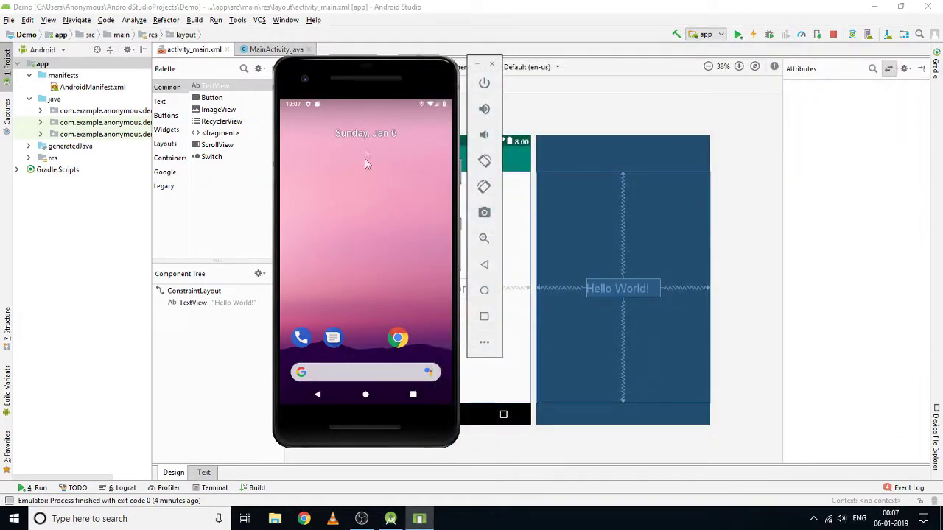
Move the emulator off the layout preview, close it, and open the Android Virtual Device Manager
drag(388, 81, 684, 90)
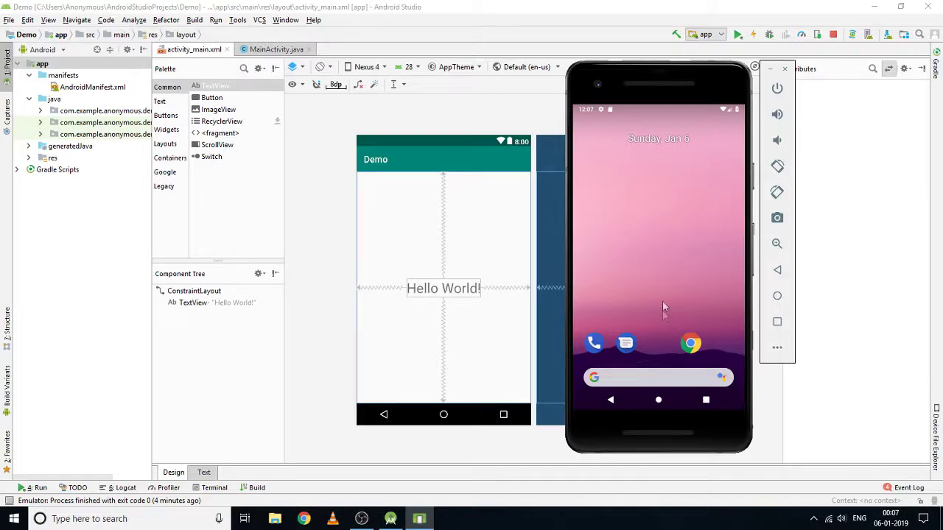
click(784, 69)
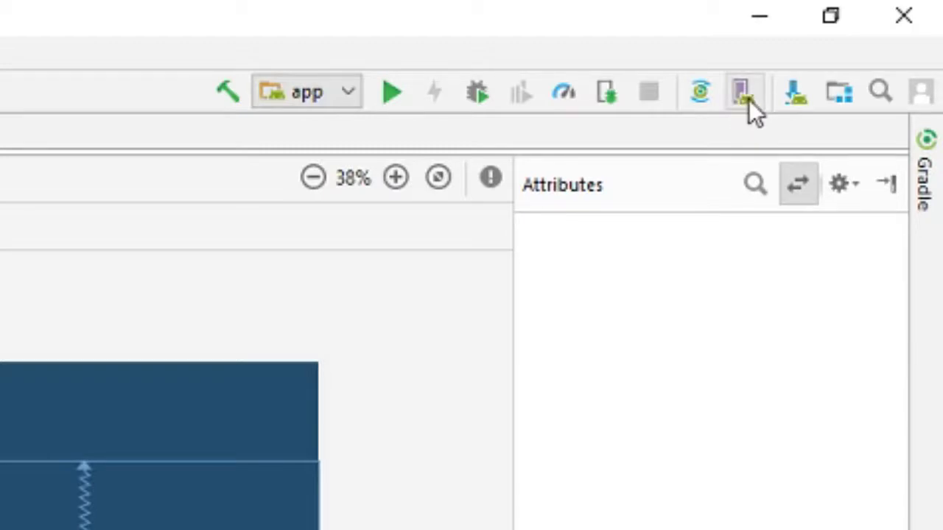
click(748, 99)
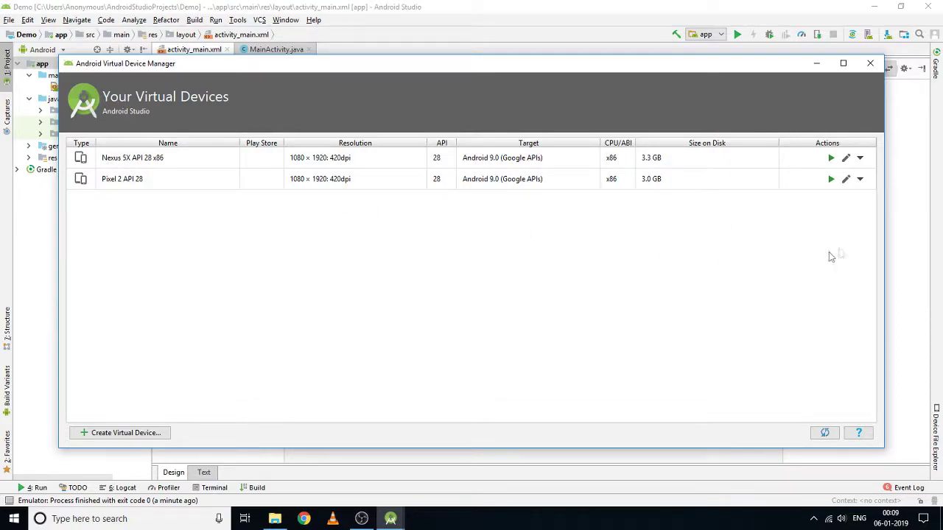
Open the Pixel 2 API 28 configuration, review its name, device and system image choices, and finish without changing anything
click(845, 180)
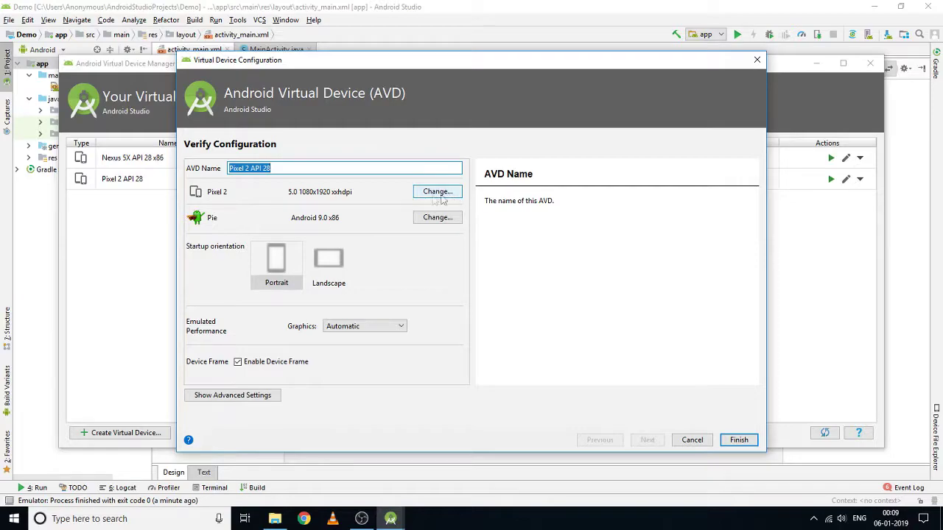
click(318, 168)
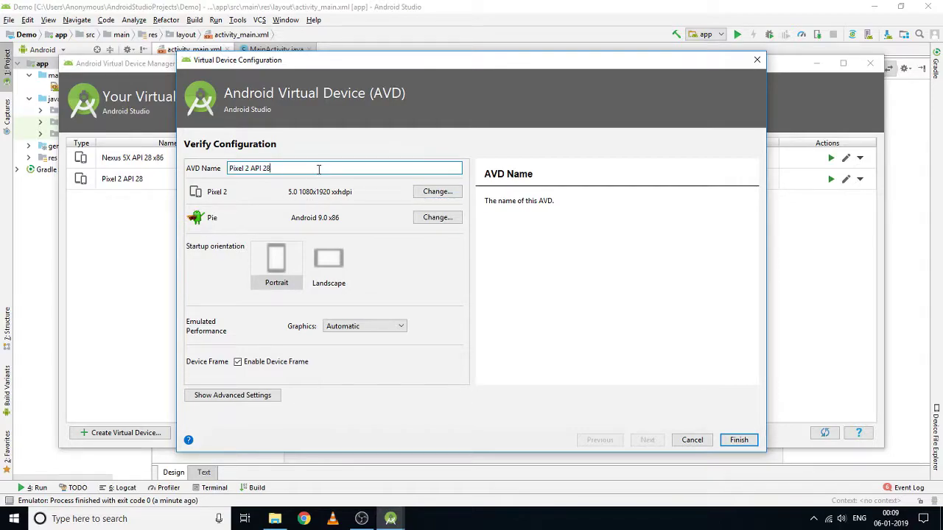
click(424, 191)
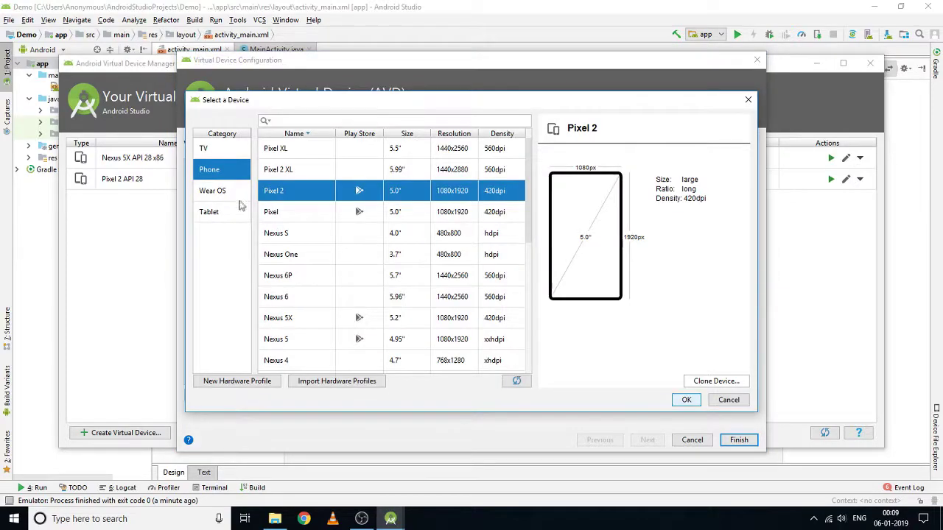
click(713, 404)
click(436, 218)
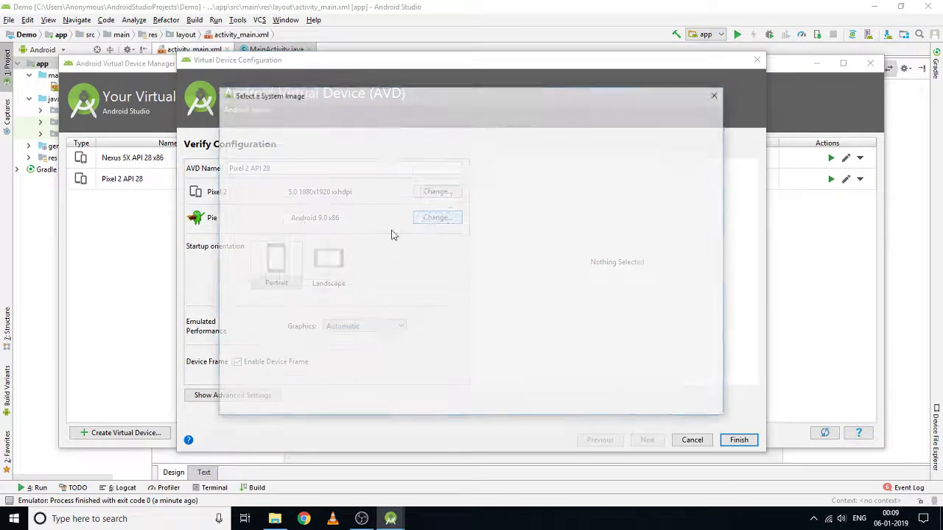
click(698, 404)
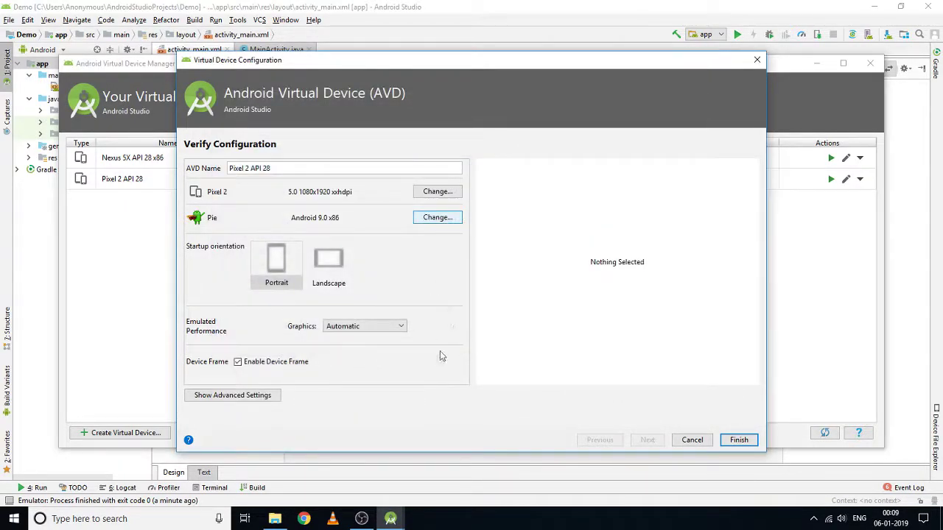
click(738, 440)
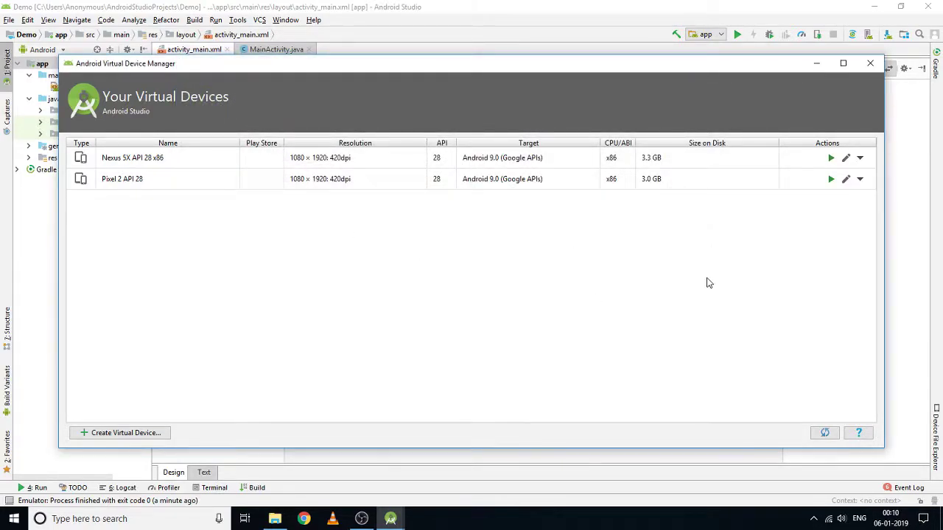
Show the Pixel 2 API 28 virtual device's folder on disk and close the folder window
click(860, 181)
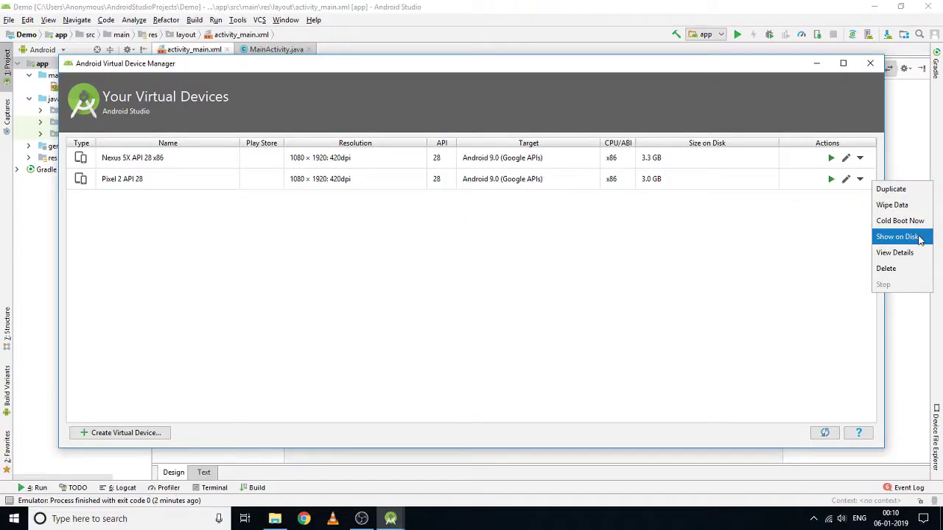
click(917, 237)
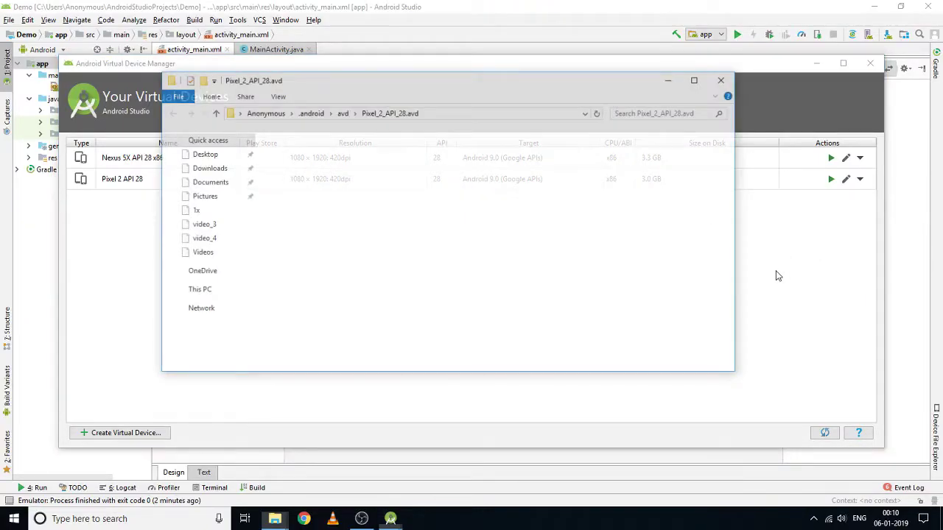
click(724, 80)
Delete the Pixel 2 API 28 virtual device
click(860, 179)
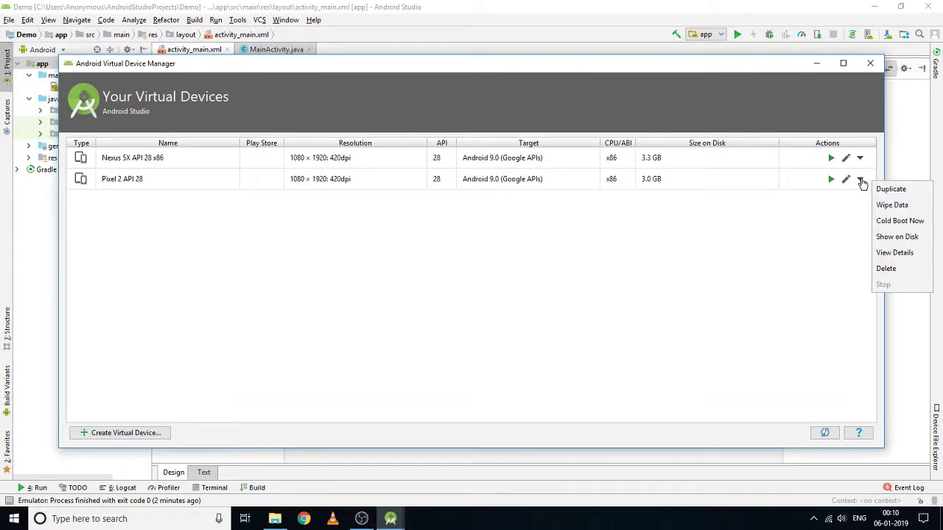
click(886, 271)
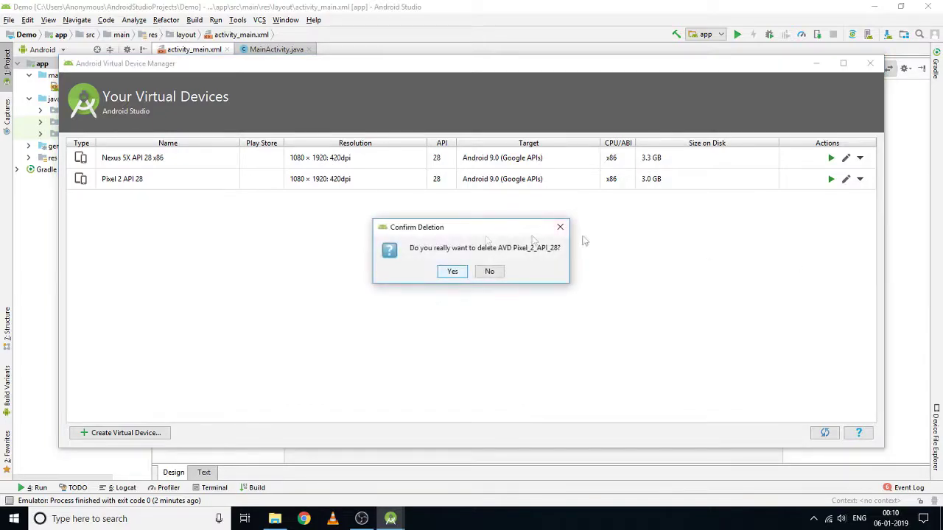
click(452, 272)
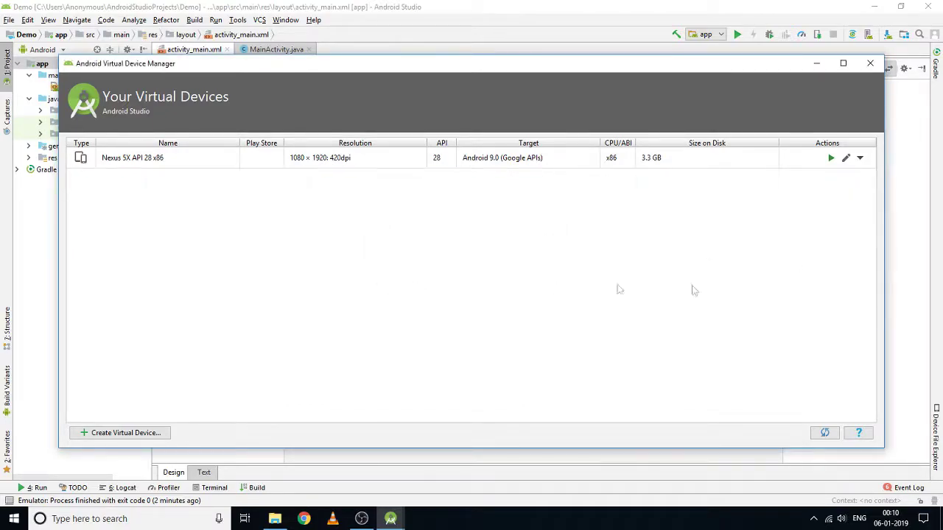
Close the virtual device manager and run the app to bring up the deployment target selection
click(870, 65)
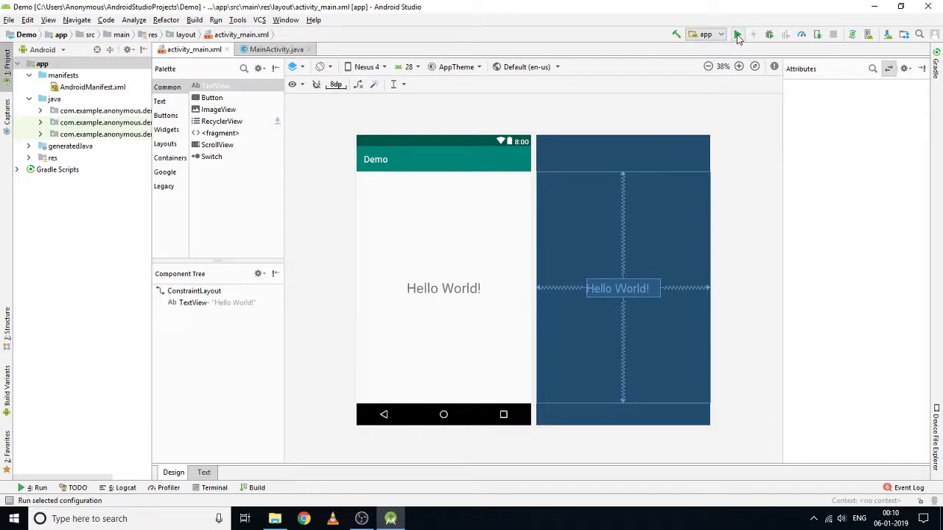
click(737, 35)
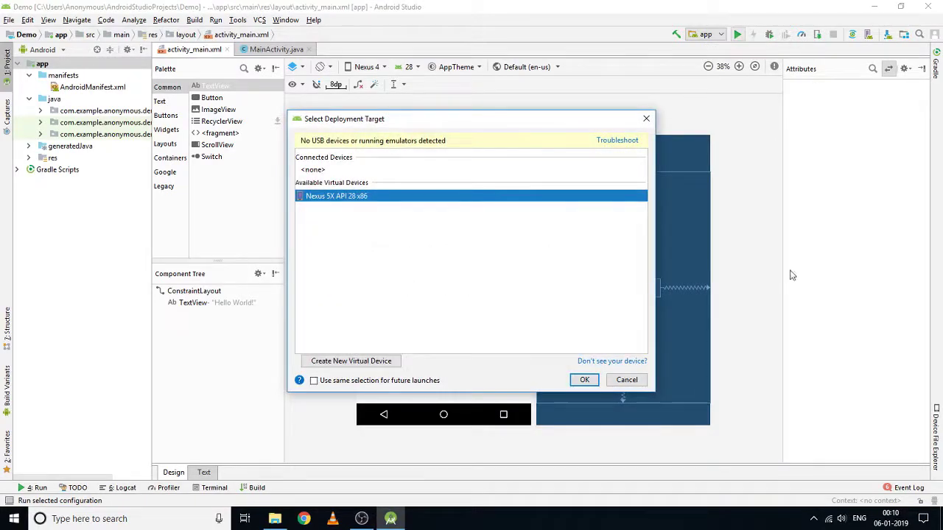